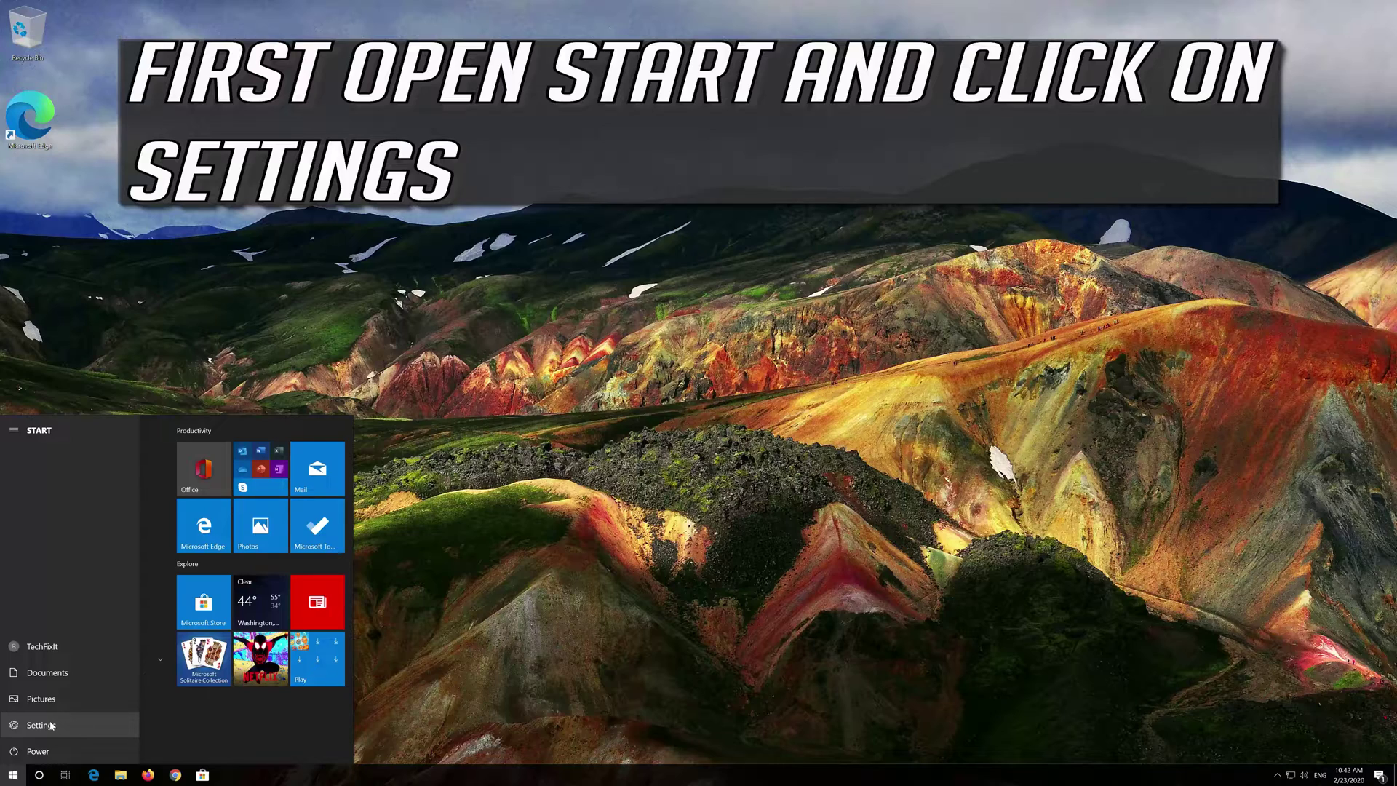
Step: Open Windows Settings and go to the Privacy section
click(39, 726)
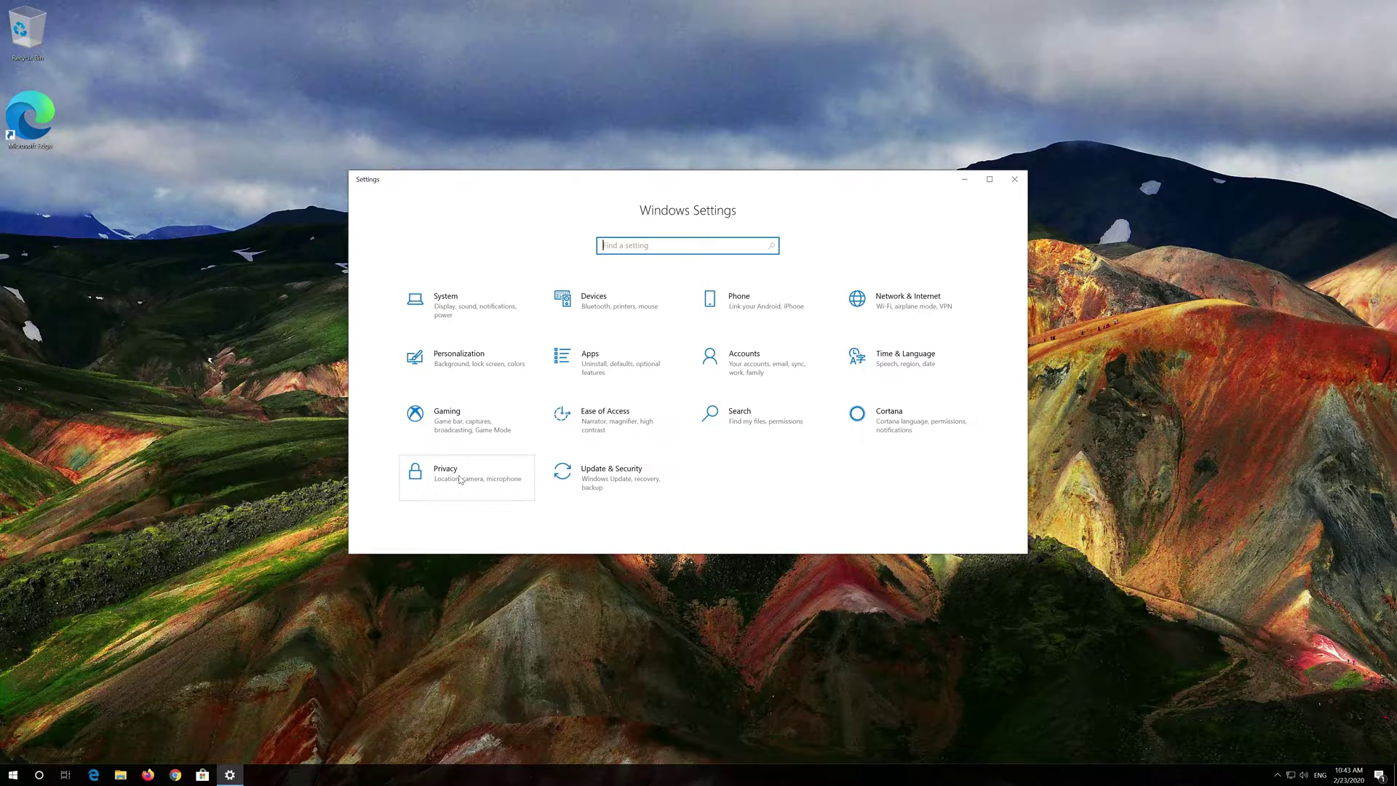
click(460, 480)
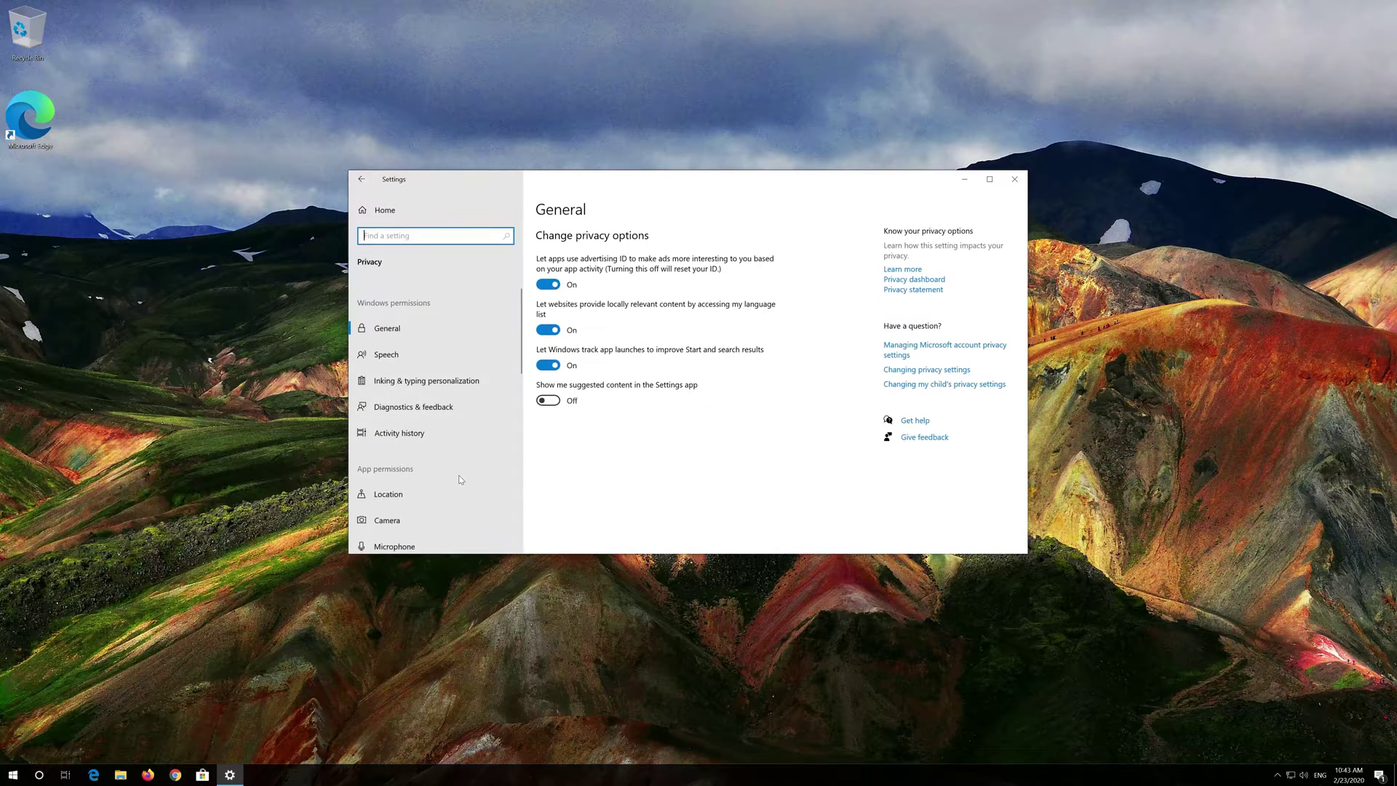
scroll(460, 479, down, 2)
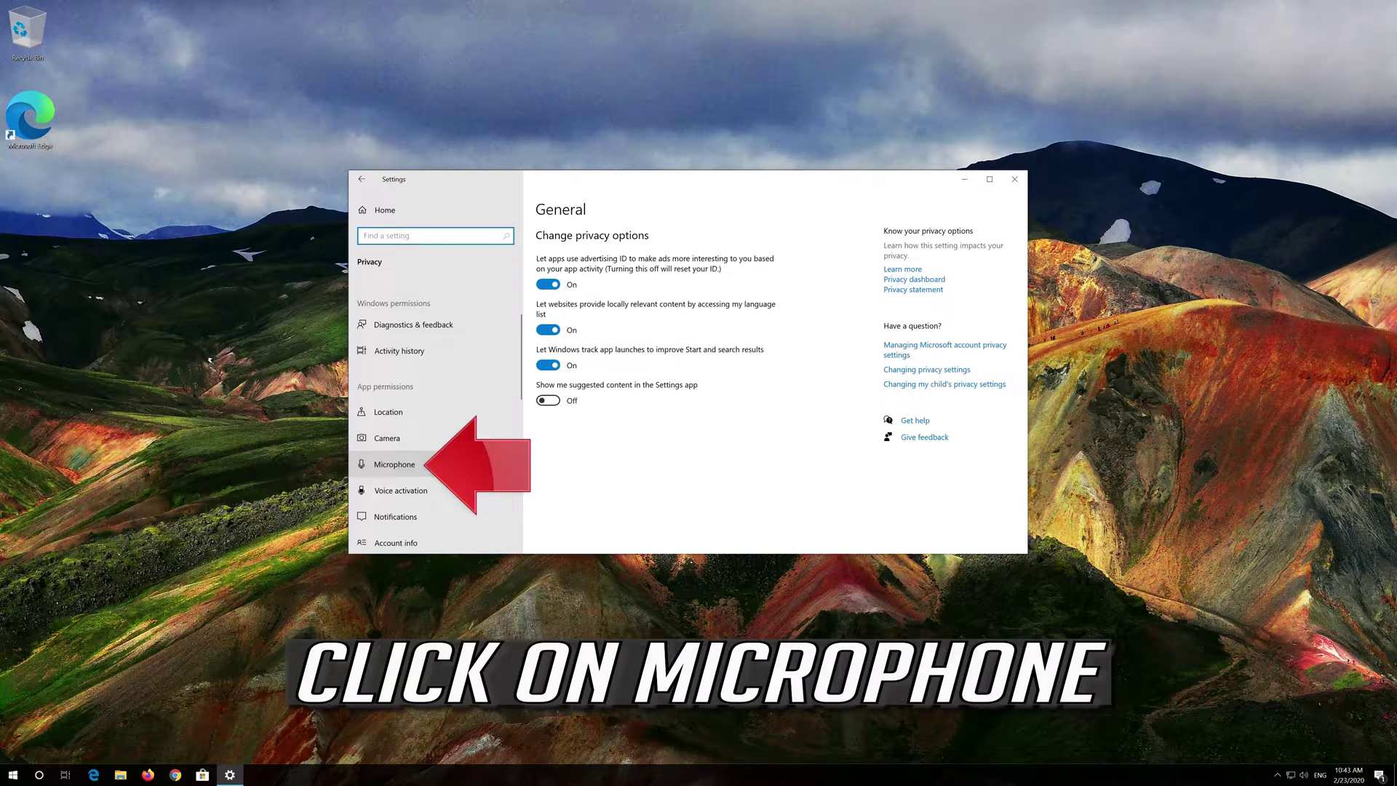
Step: On the Microphone privacy page, turn on device microphone access and allow apps to use it
click(384, 467)
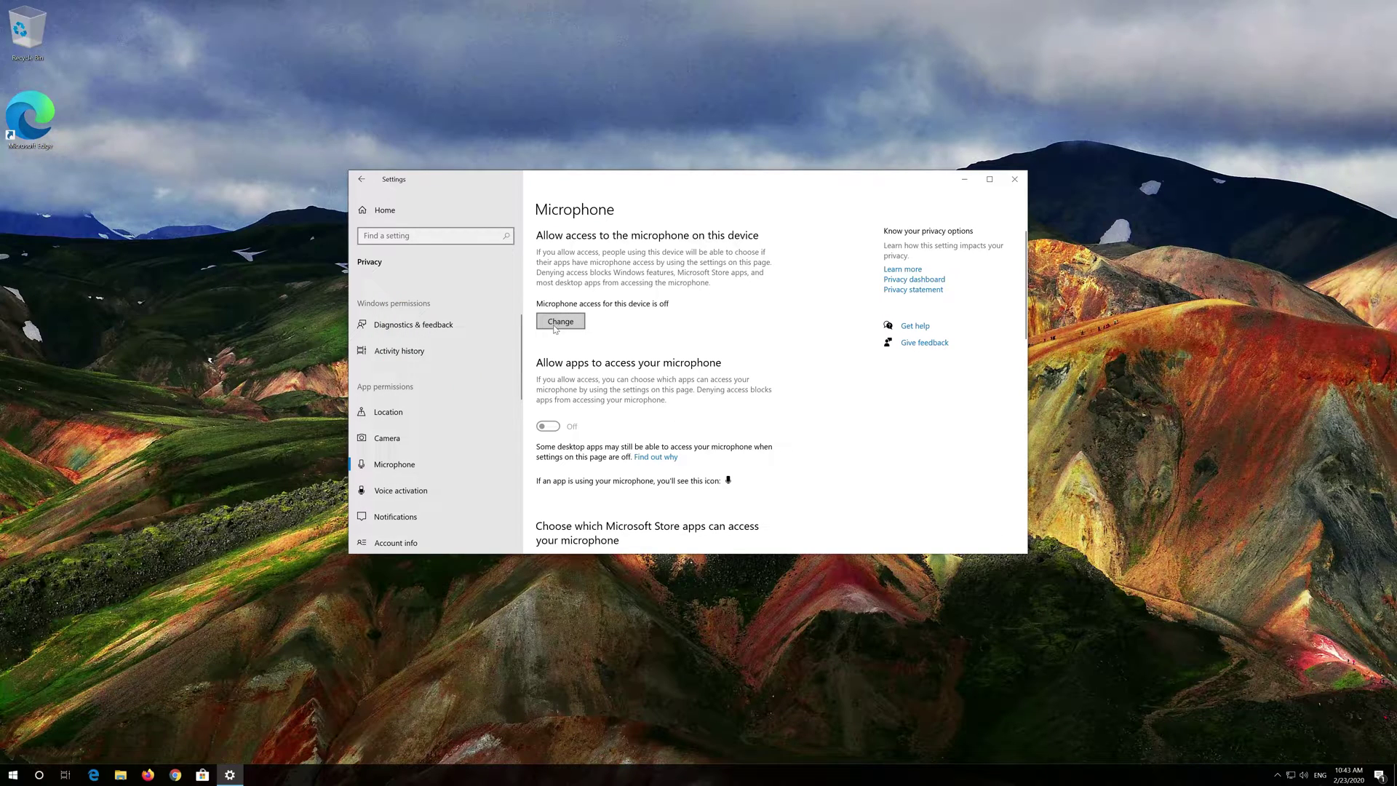
click(556, 323)
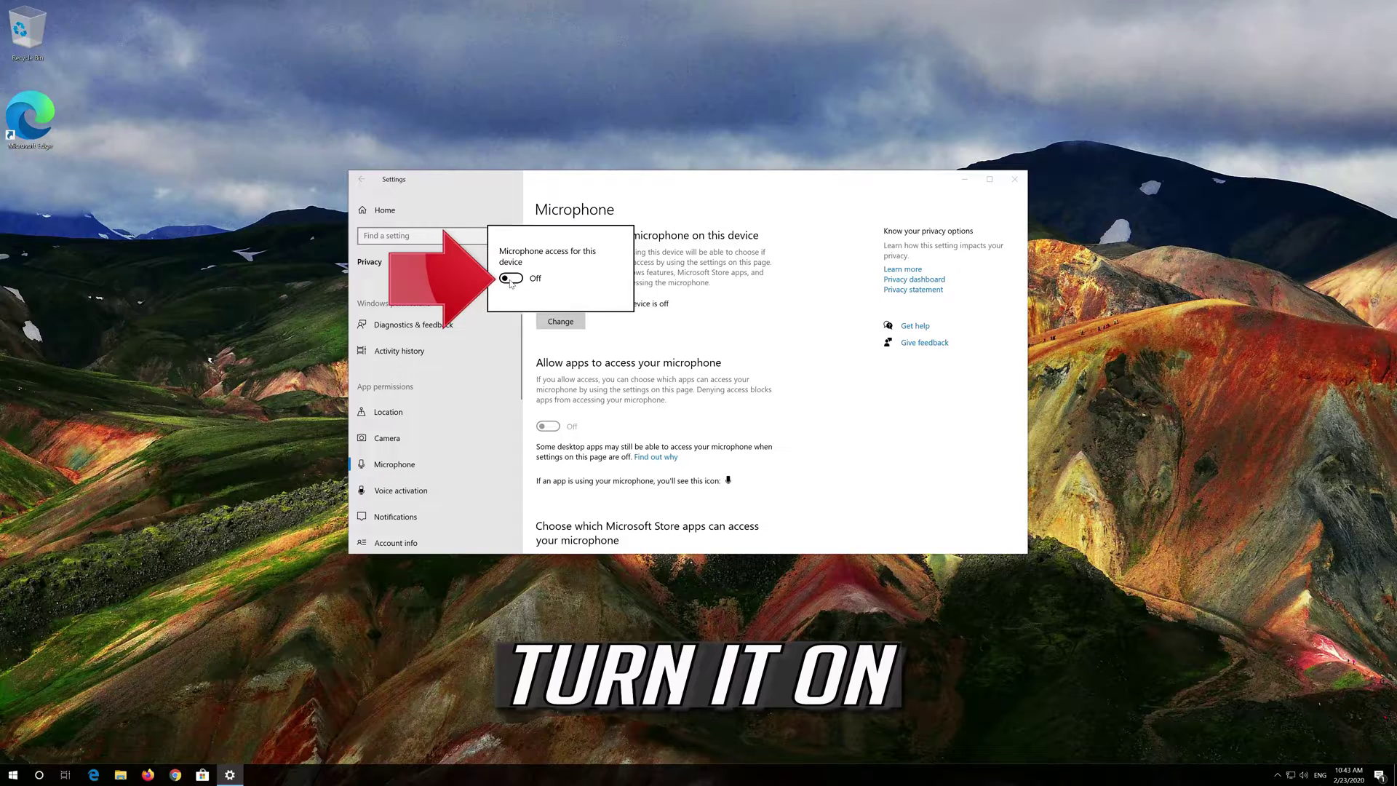
click(509, 280)
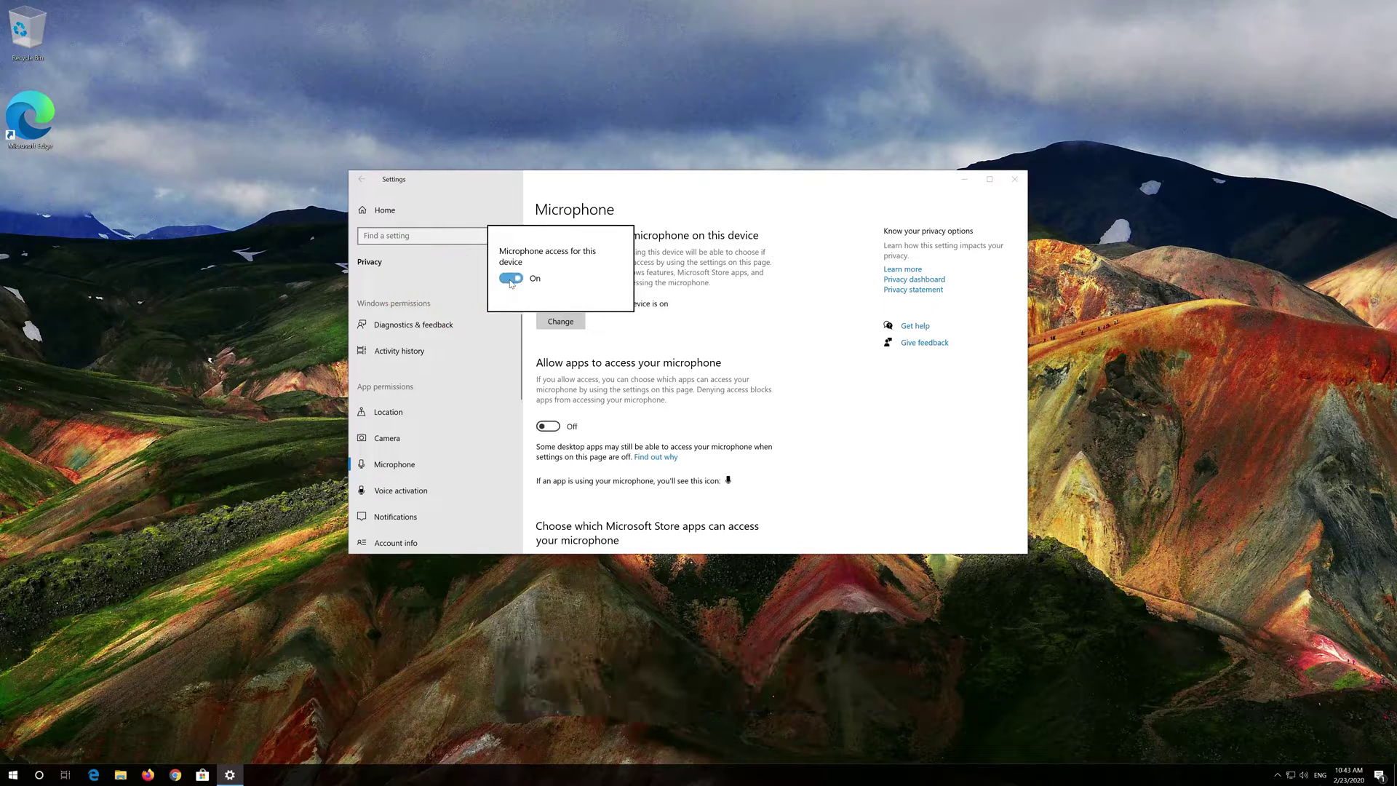
click(611, 366)
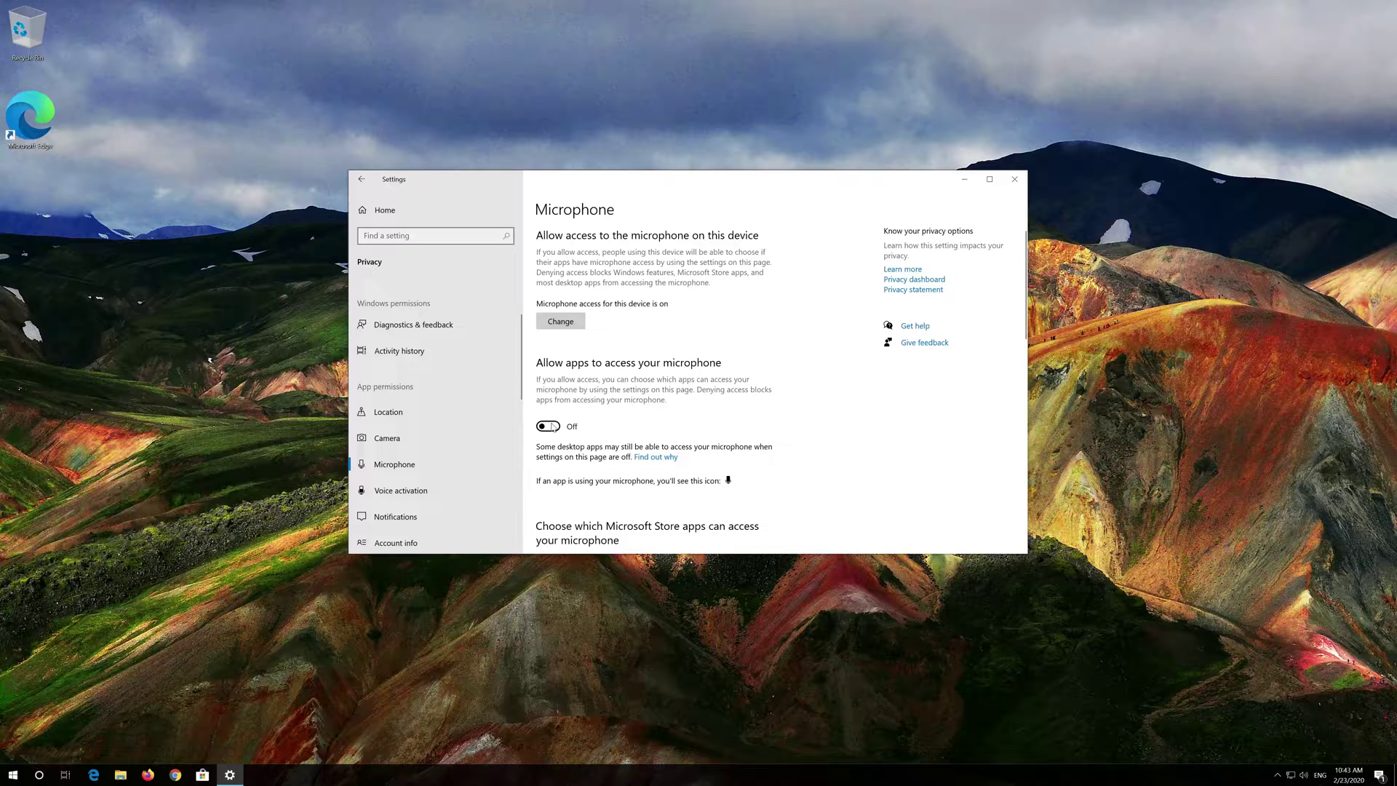
click(549, 426)
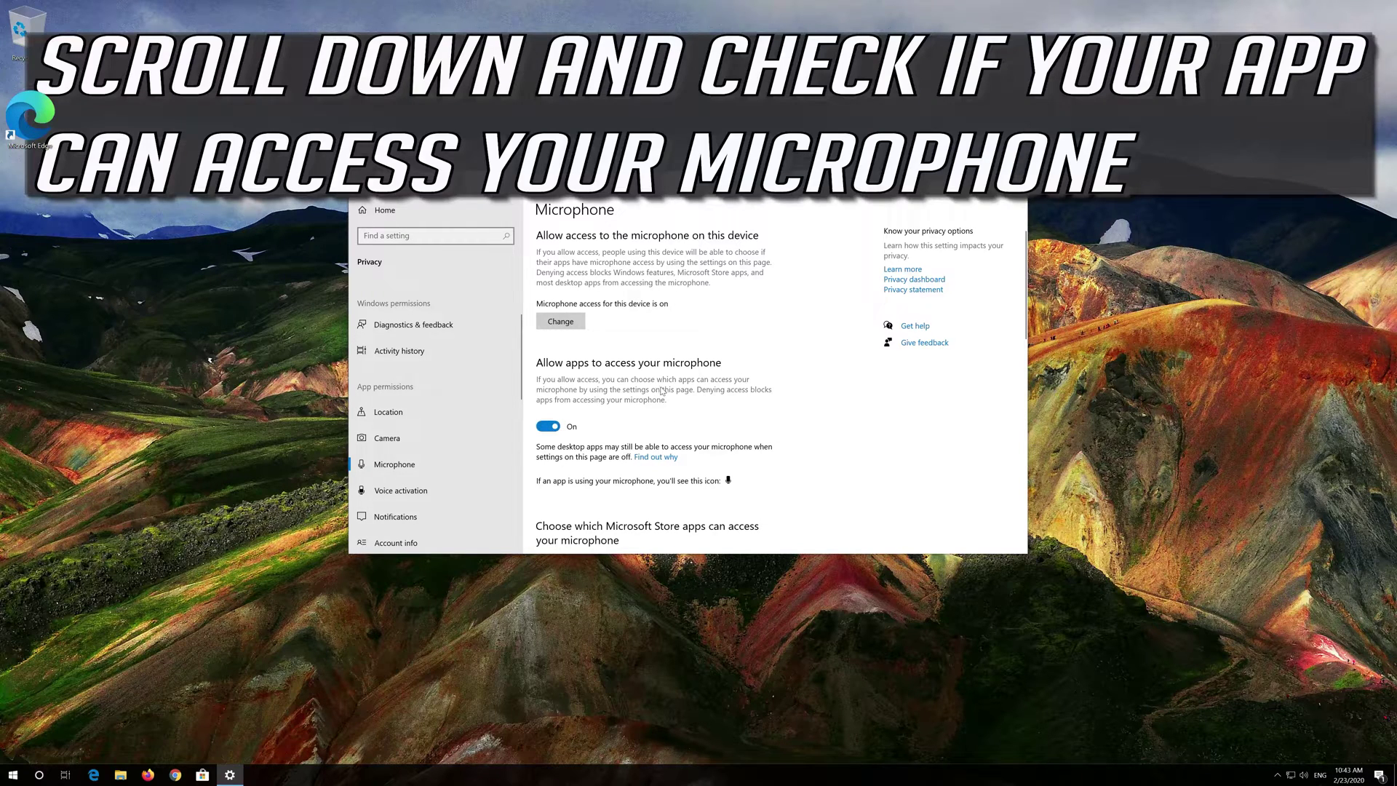
scroll(661, 391, down, 1)
scroll(661, 391, down, 2)
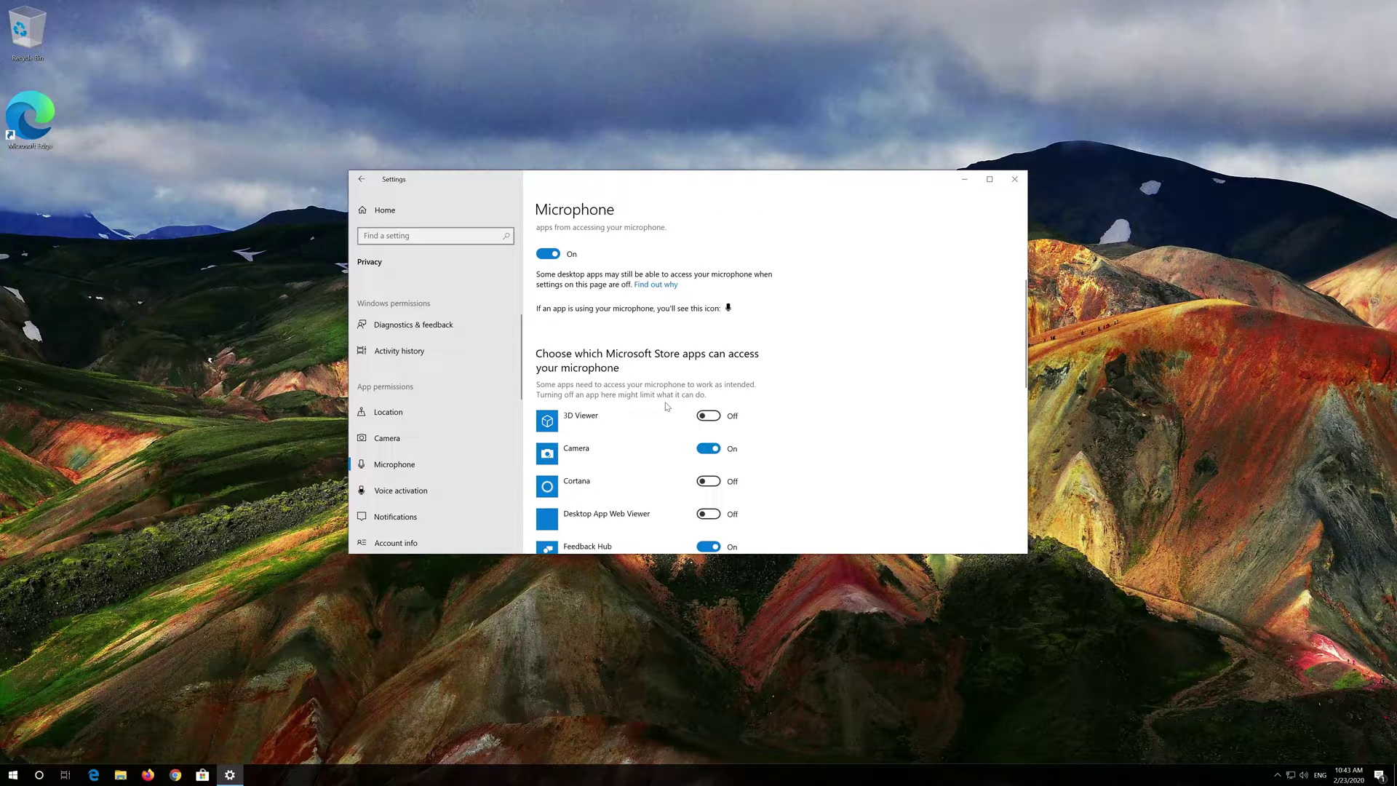
scroll(666, 406, down, 1)
scroll(667, 406, down, 1)
scroll(640, 365, down, 1)
scroll(639, 361, down, 2)
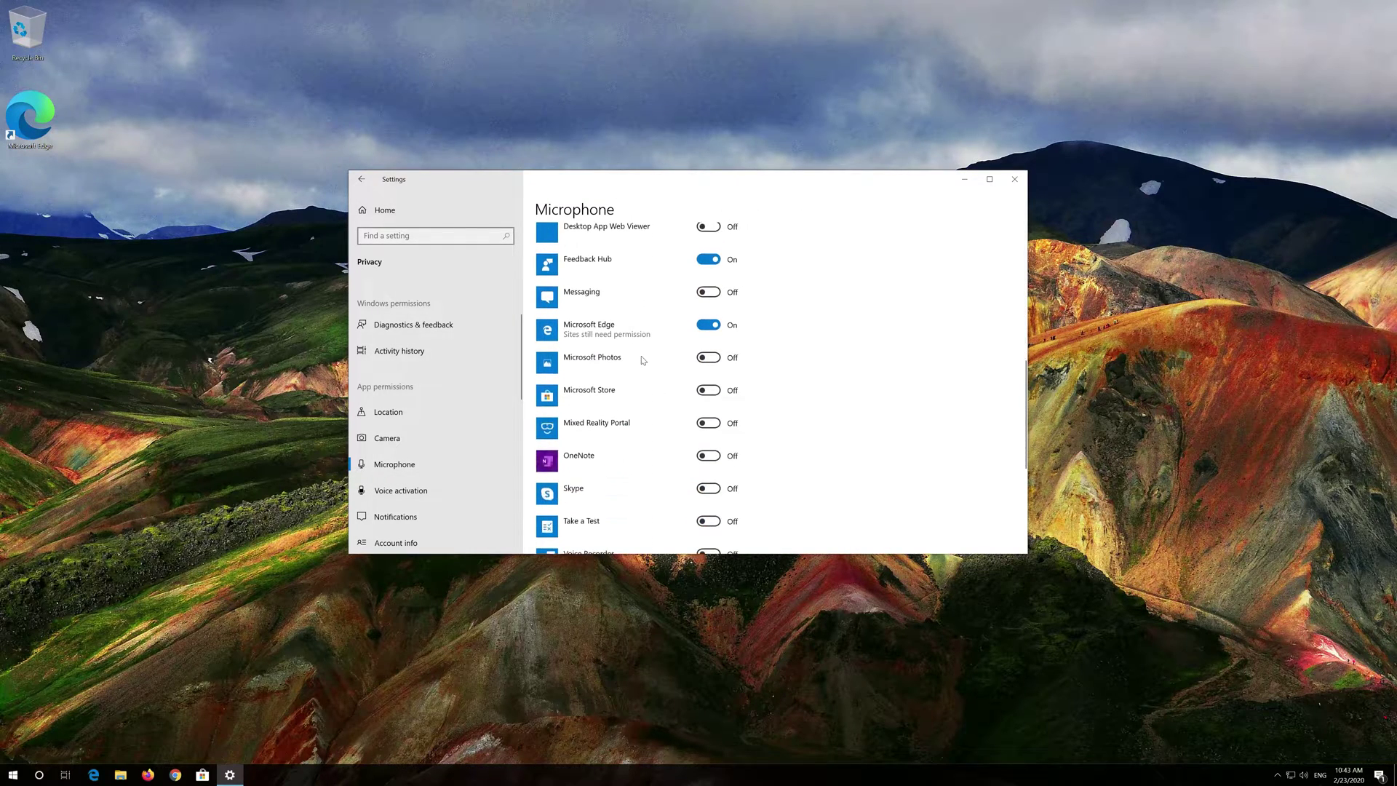
scroll(637, 352, down, 2)
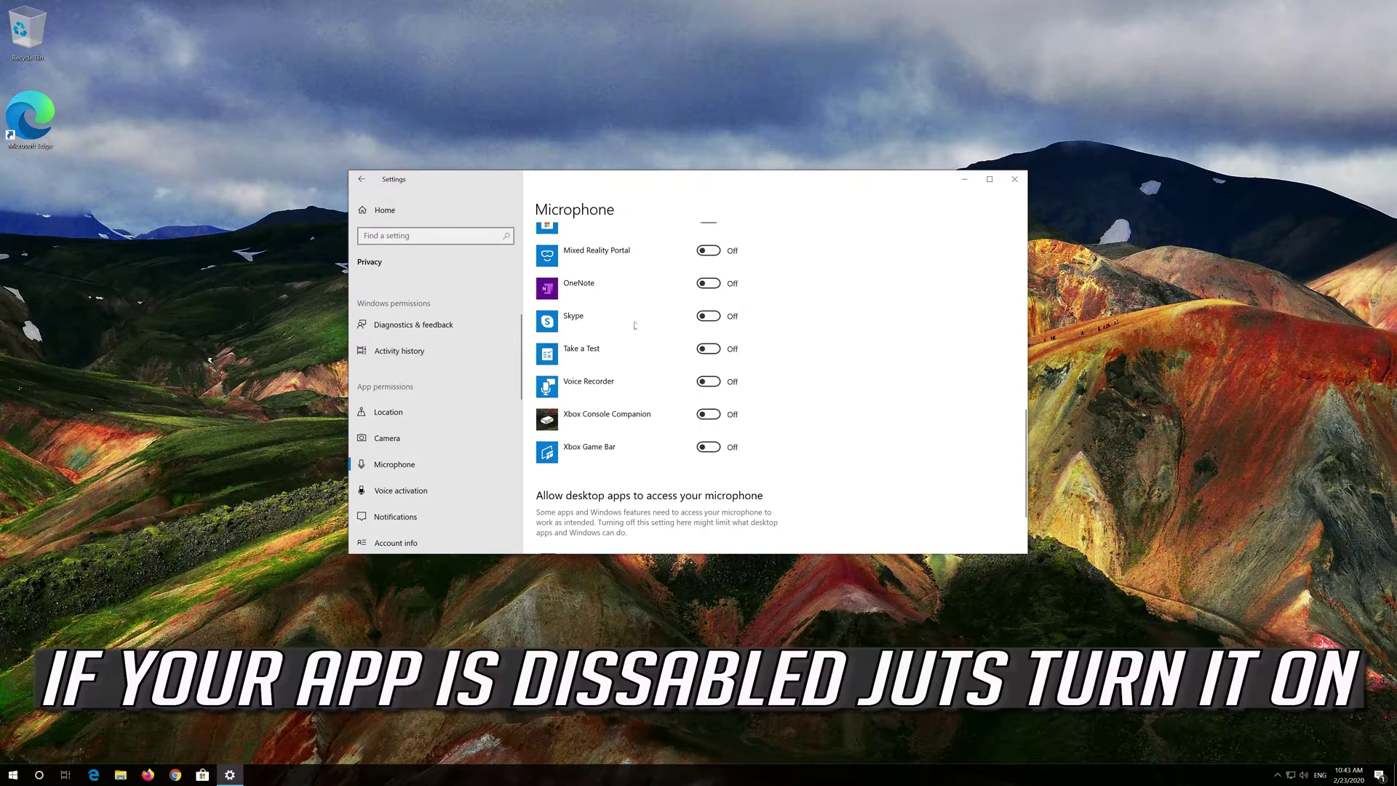
Step: Allow Skype, Voice Recorder and desktop apps to use the microphone
click(710, 317)
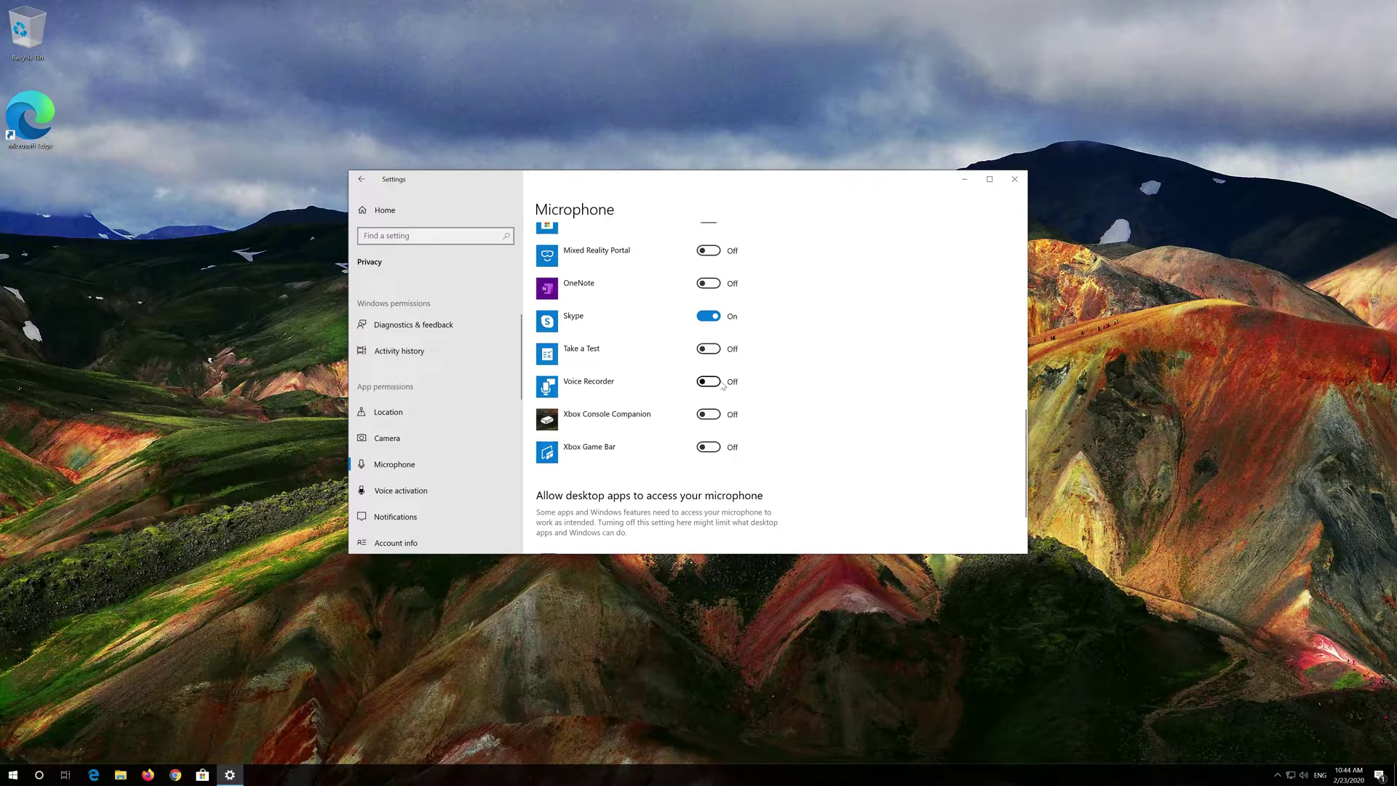
click(709, 380)
scroll(761, 382, down, 2)
scroll(611, 436, up, 1)
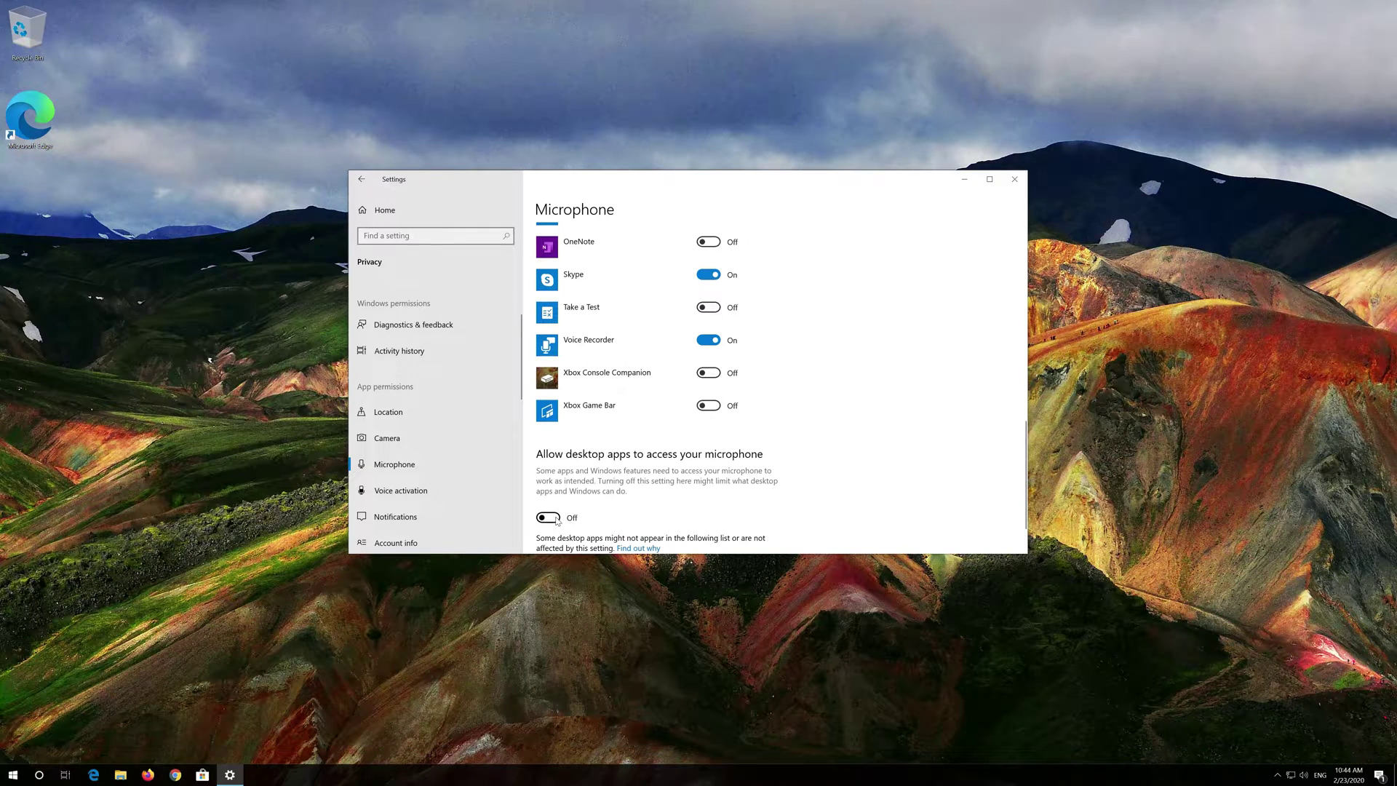
click(556, 523)
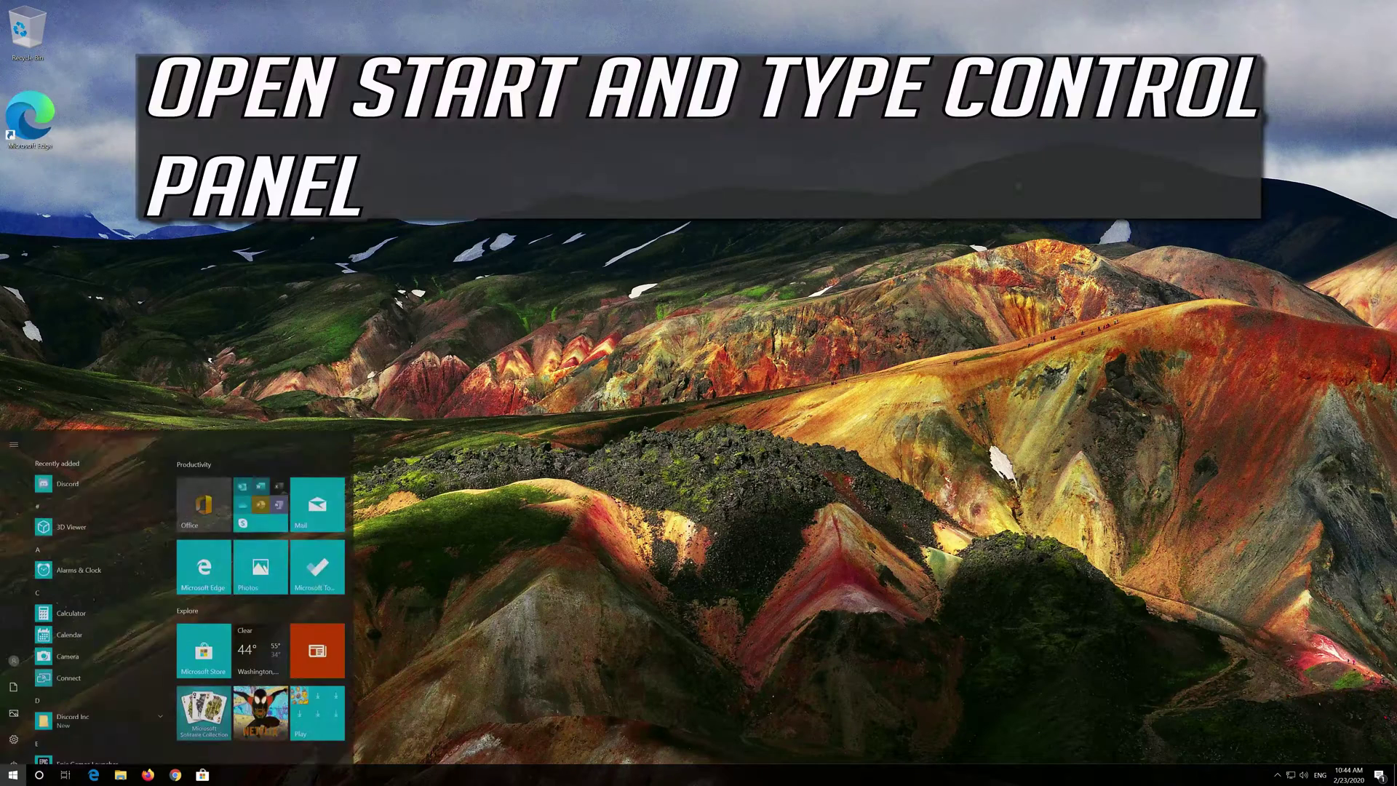
Step: Launch Control Panel from Start menu search
key(super)
text(control)
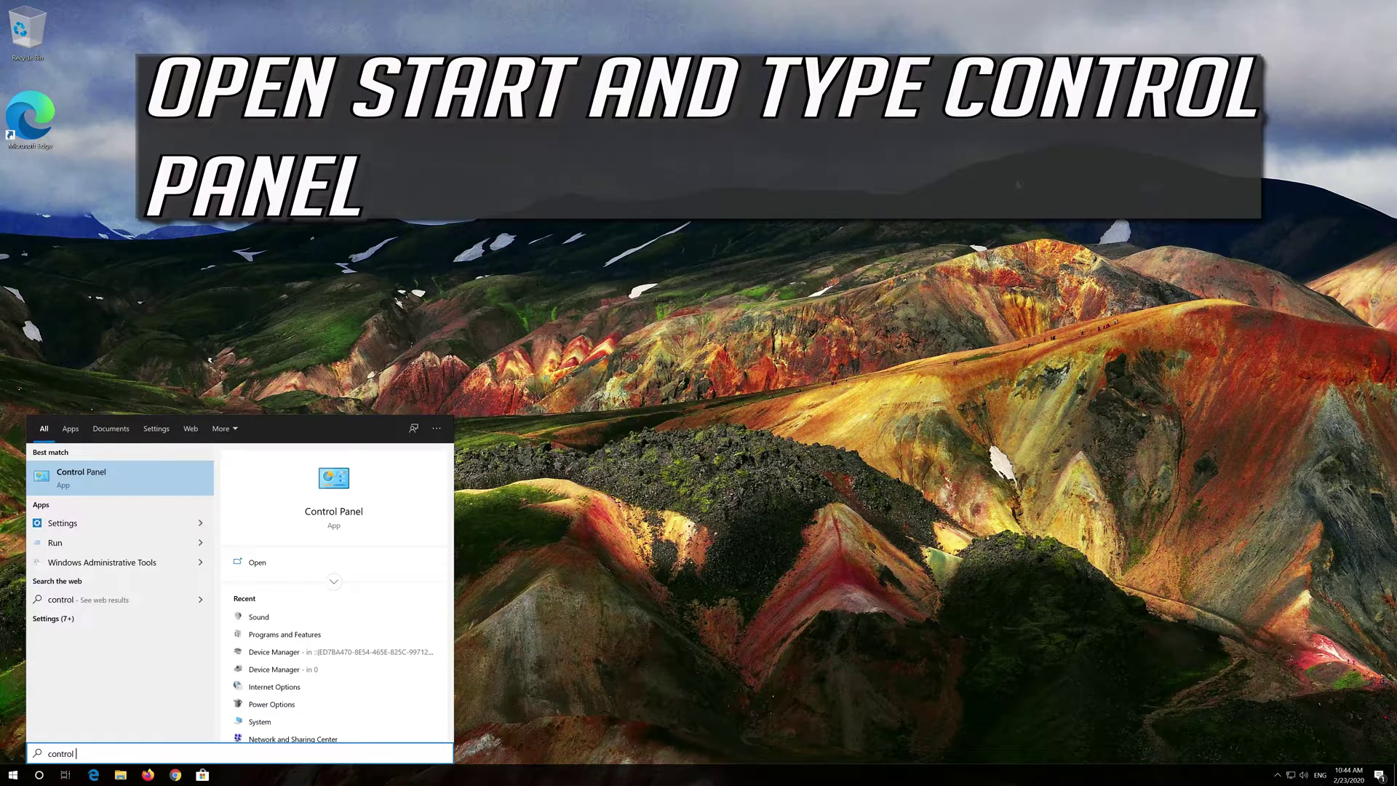
text( panel)
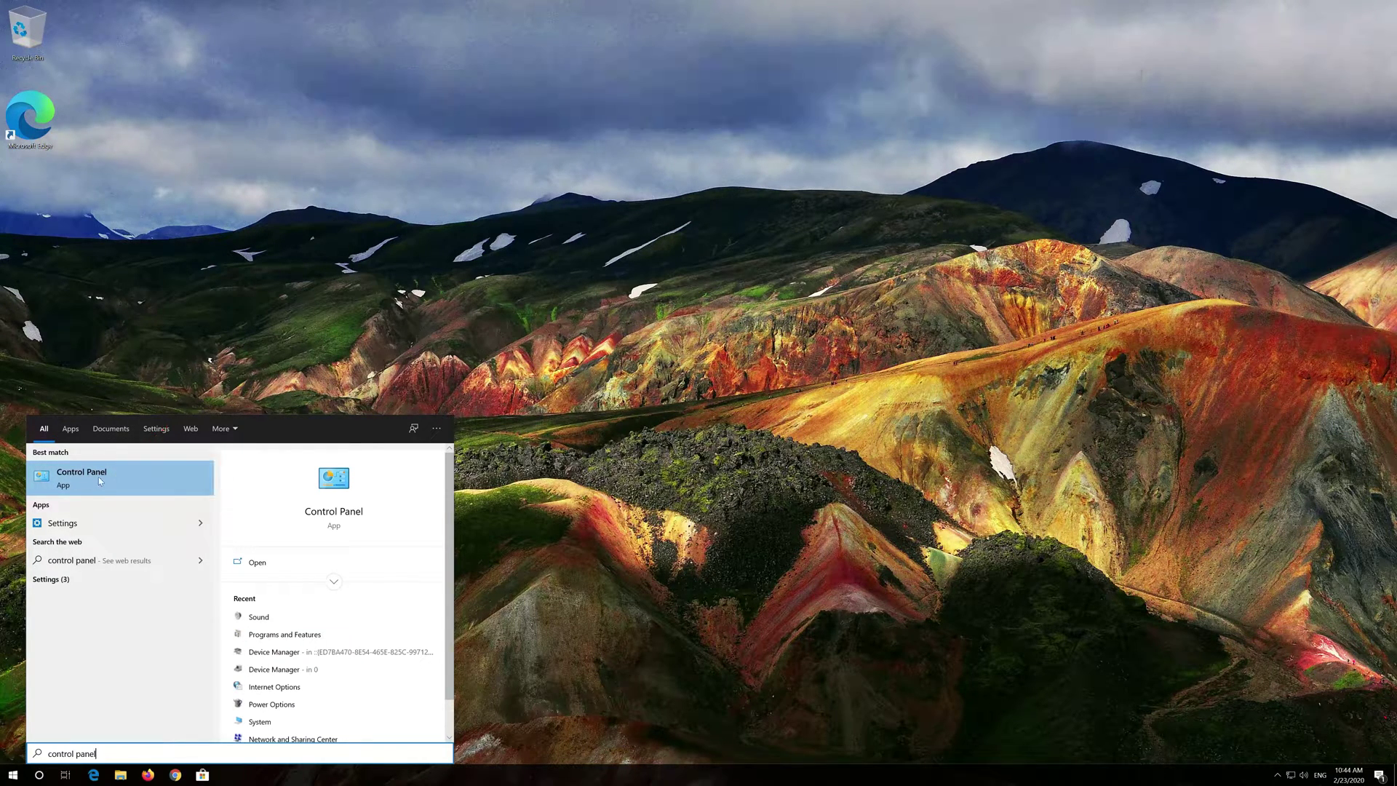
click(98, 475)
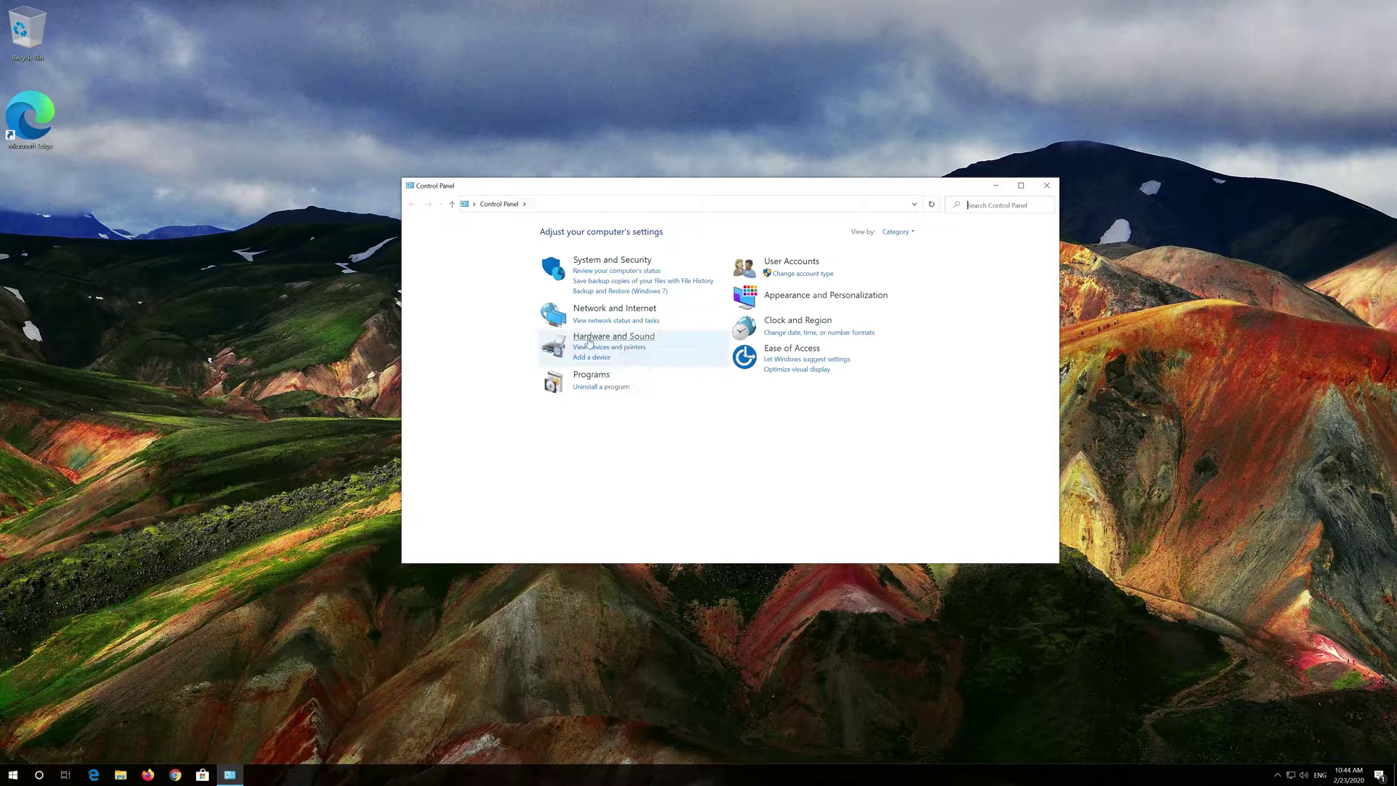
Step: Open the Sound dialog via Hardware and Sound and select Microphone on the Recording tab
click(587, 338)
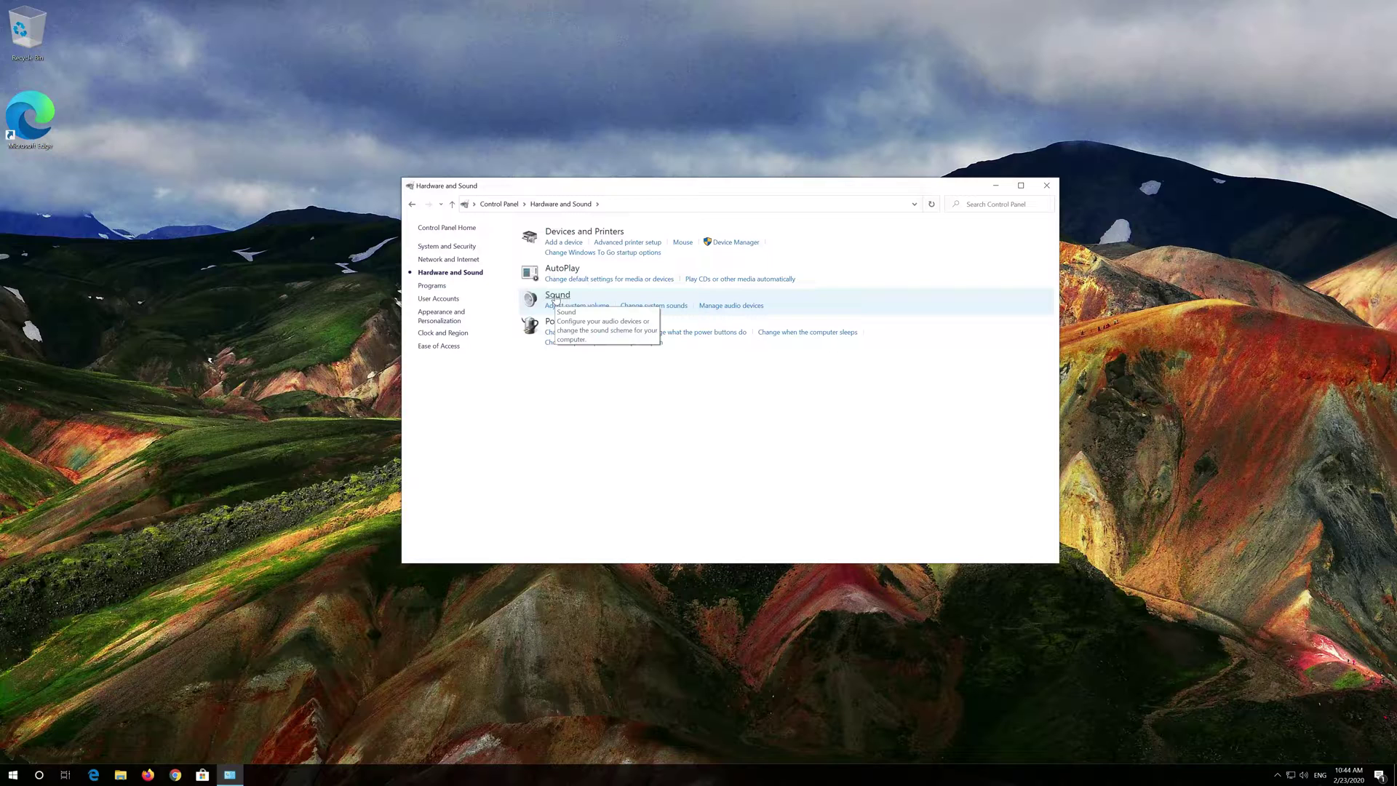
click(555, 297)
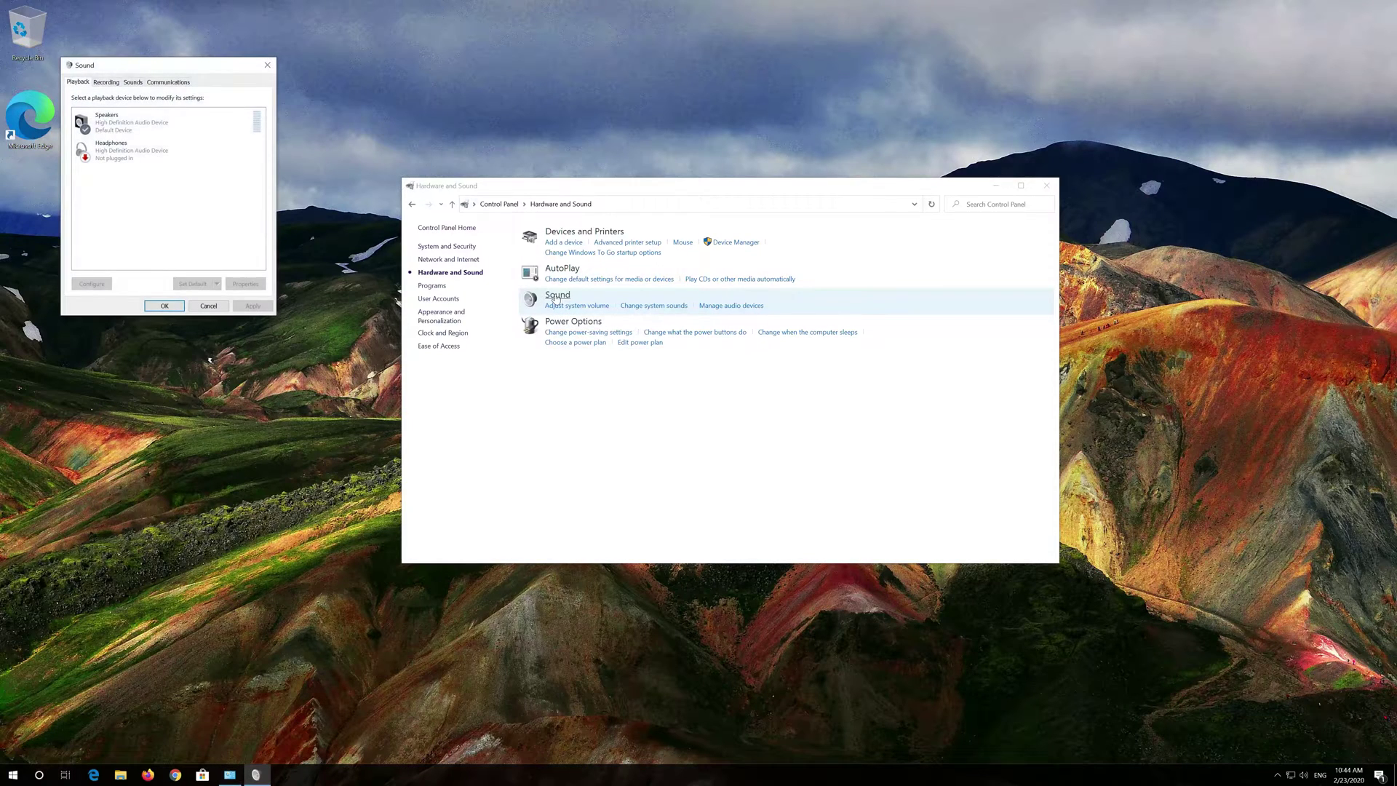
drag(158, 70, 640, 209)
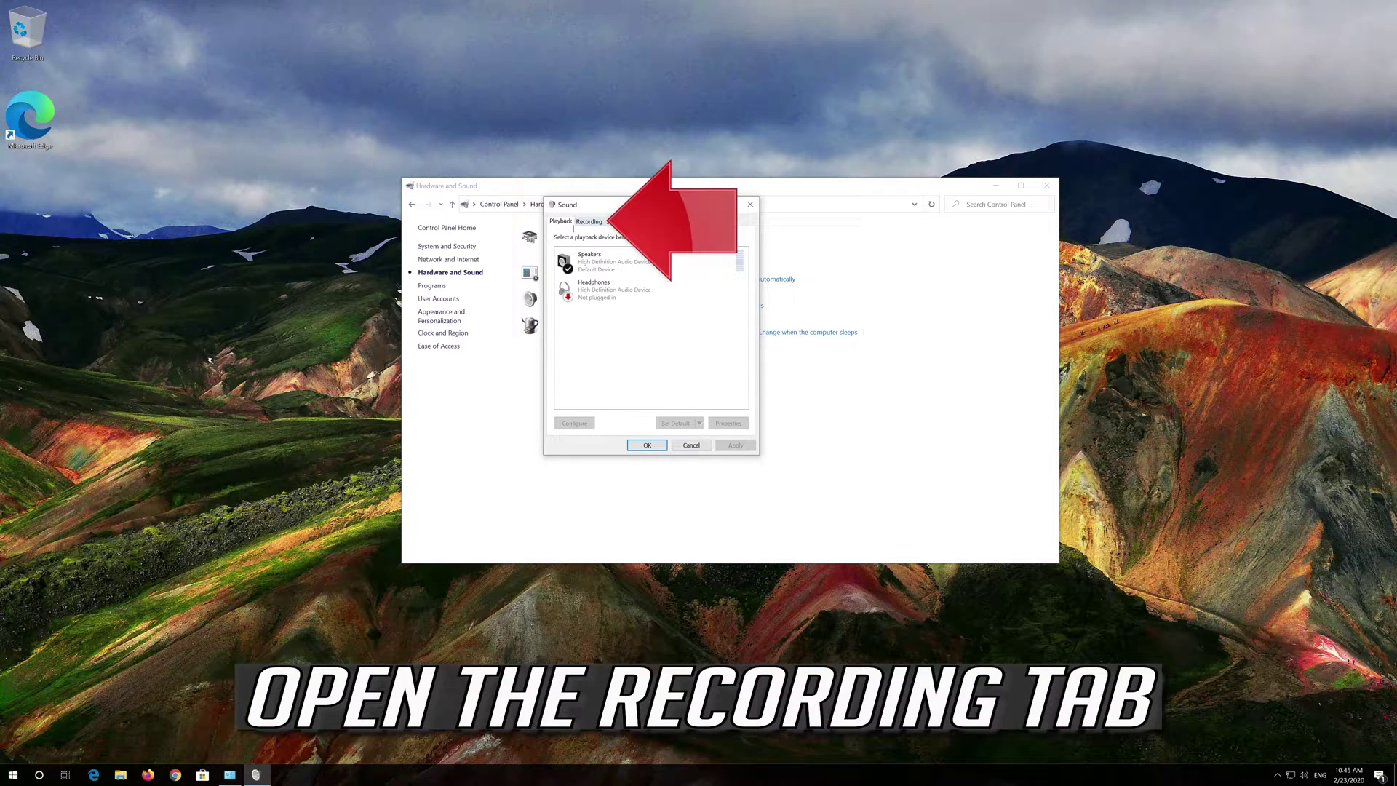
click(590, 222)
click(595, 261)
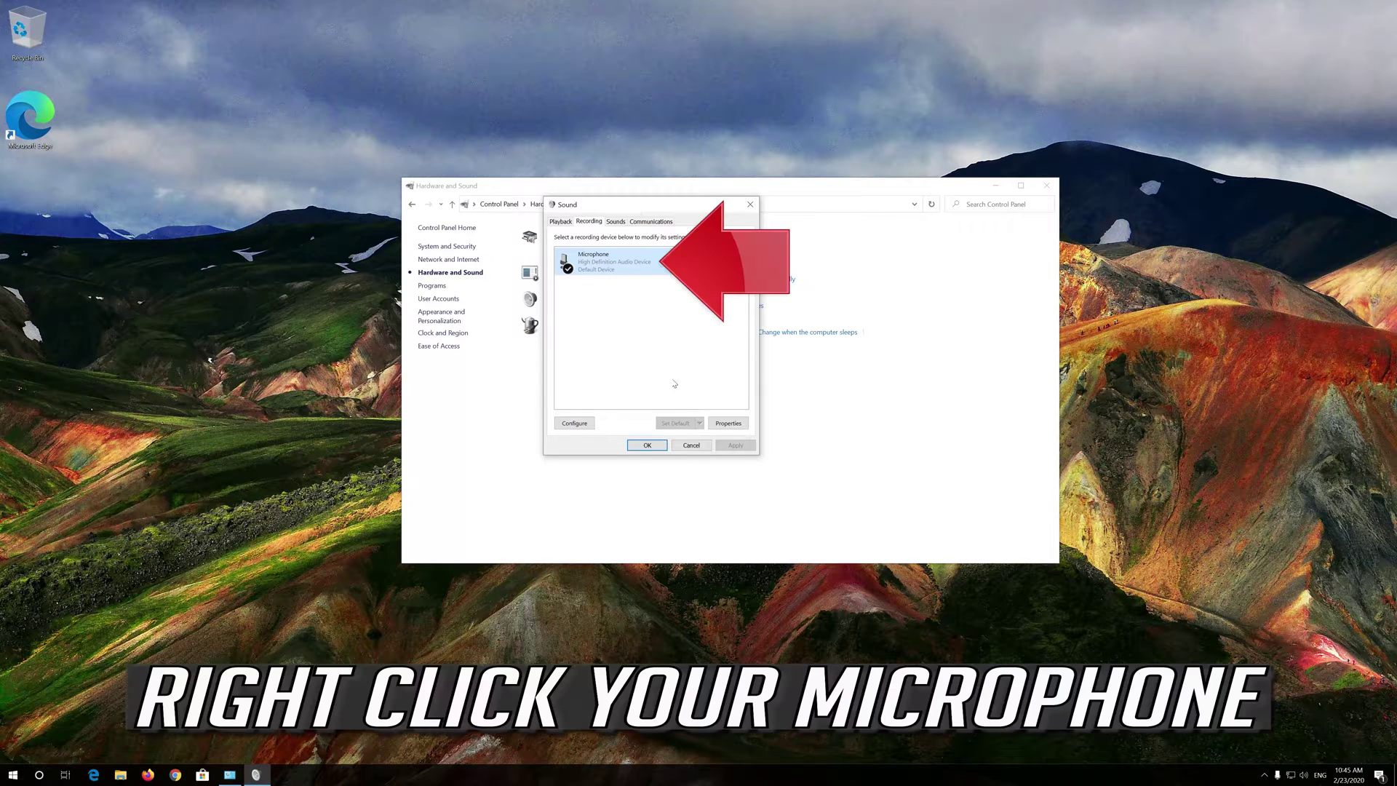
Step: In Microphone Properties, raise the level from 7 to 76 and confirm both sound dialogs
right_click(621, 264)
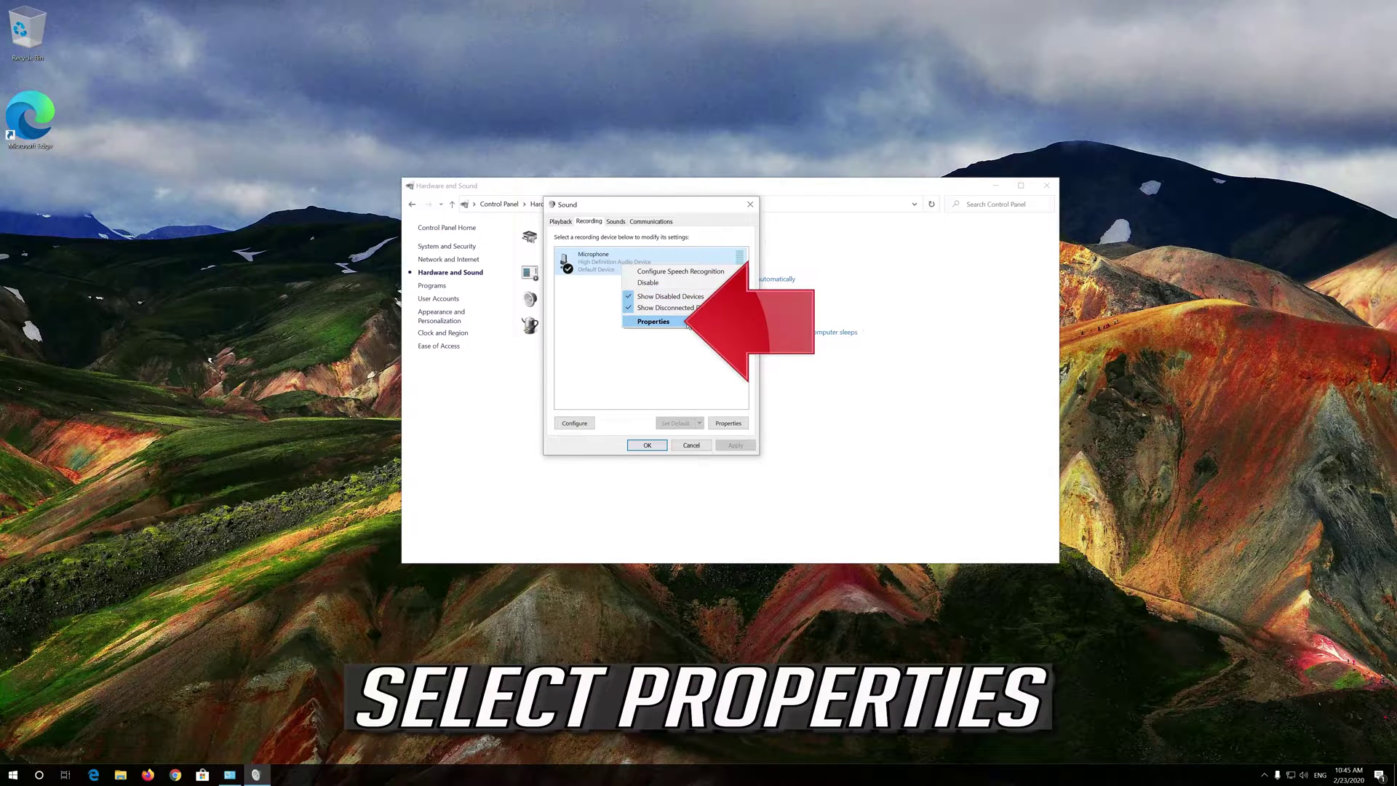
click(687, 322)
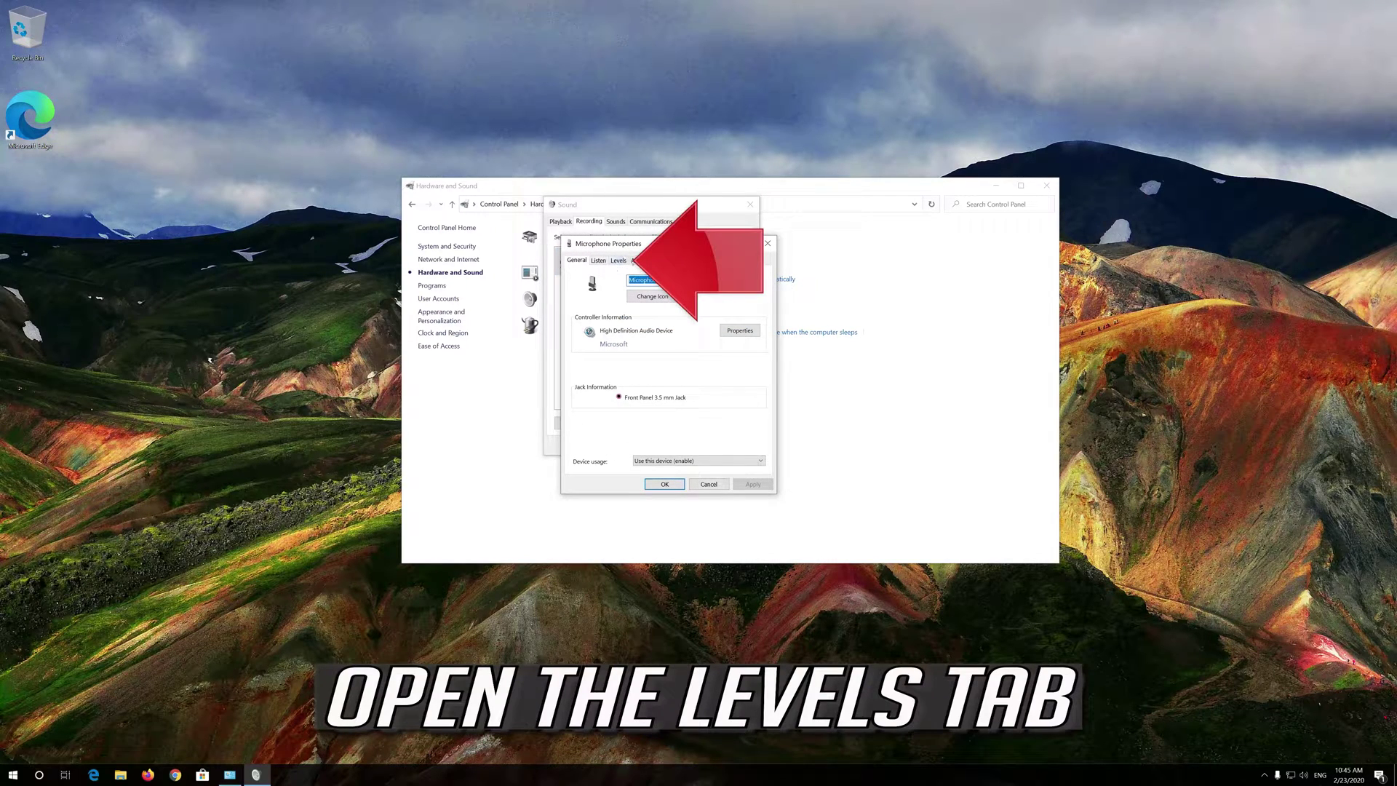
click(617, 262)
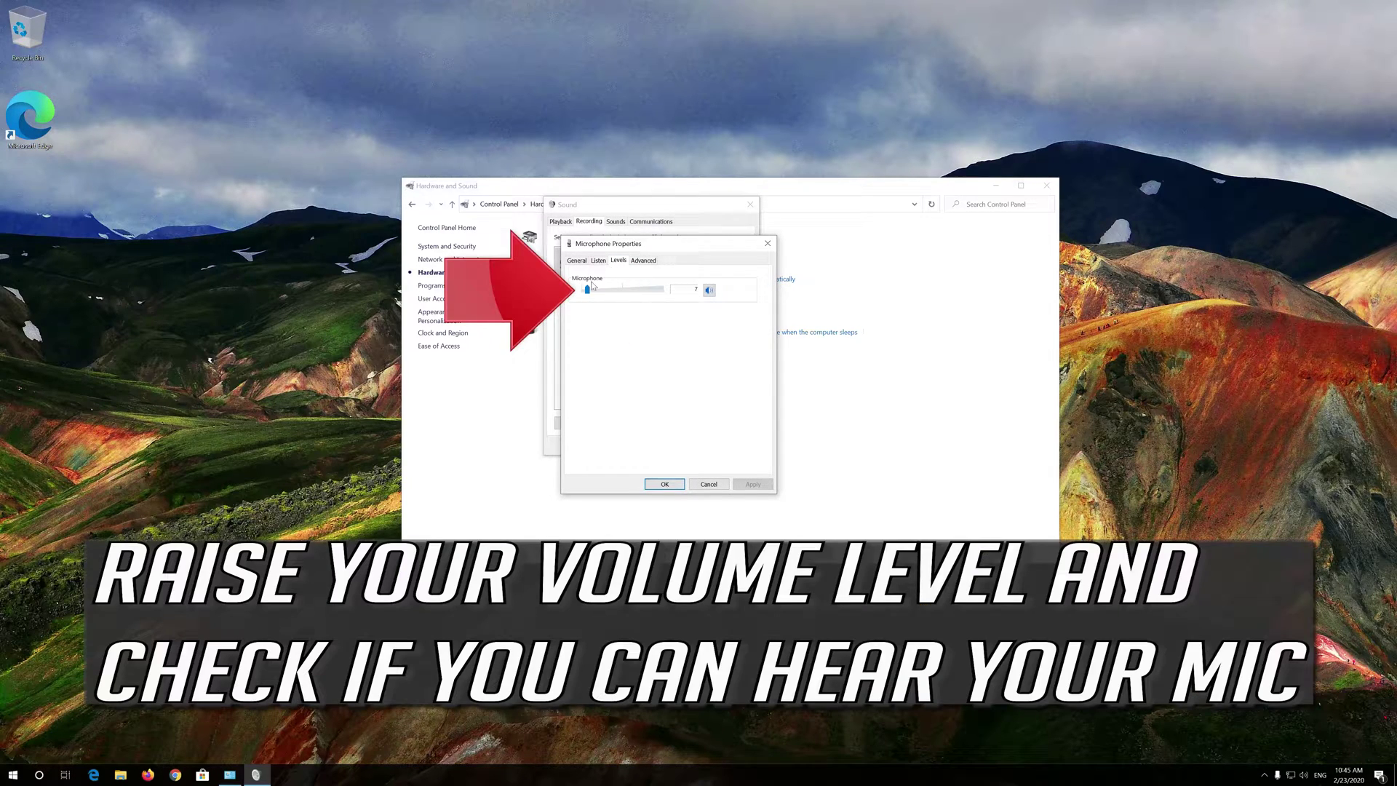
drag(589, 294, 647, 296)
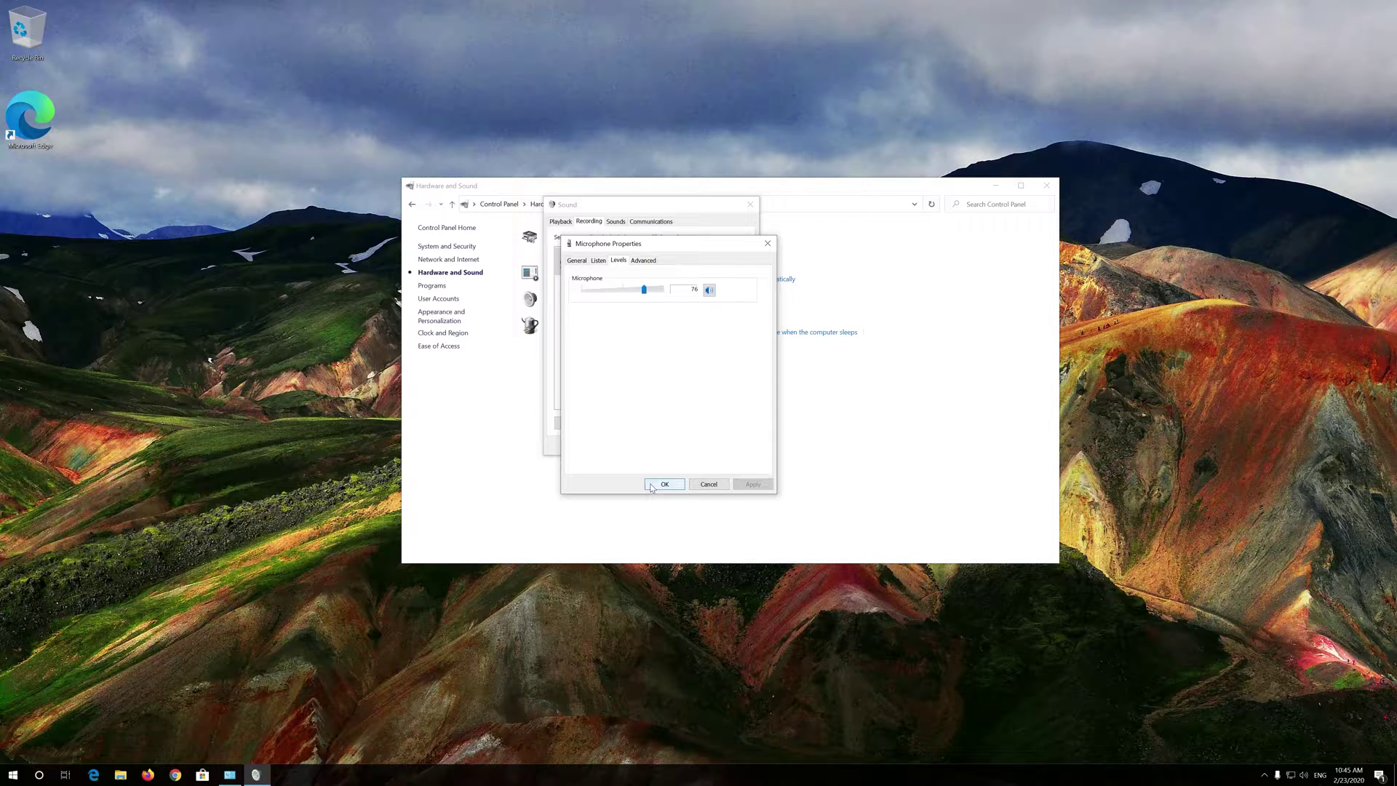
click(662, 484)
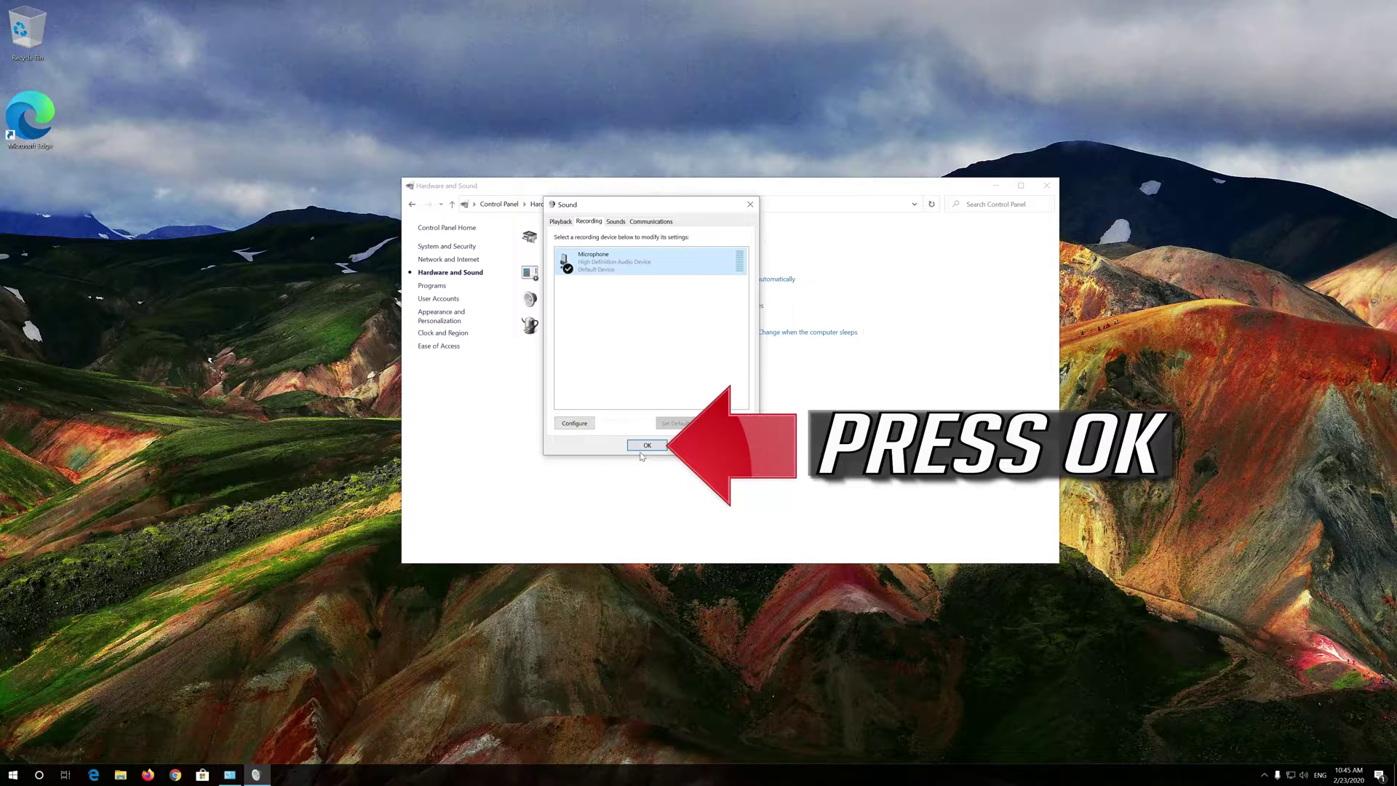
click(642, 451)
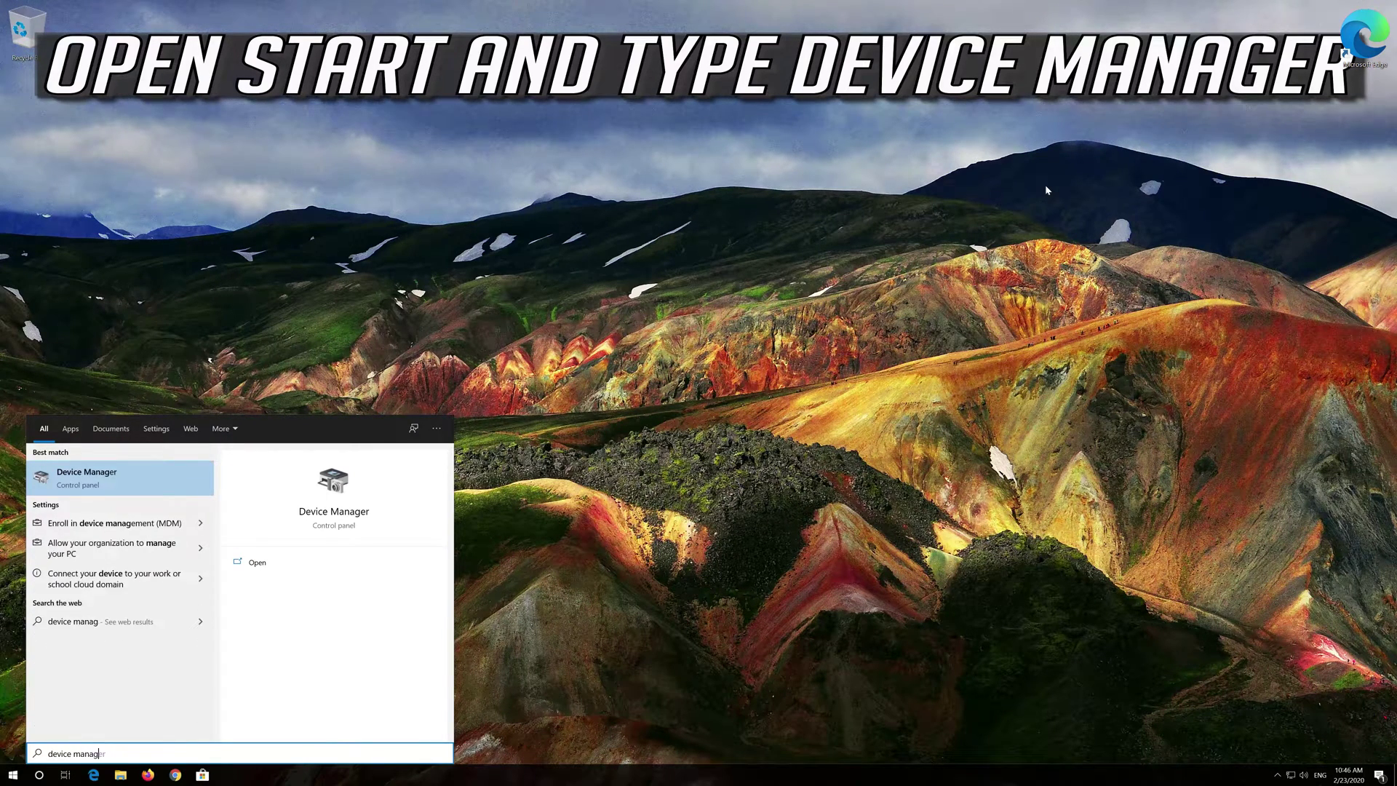
text(ger)
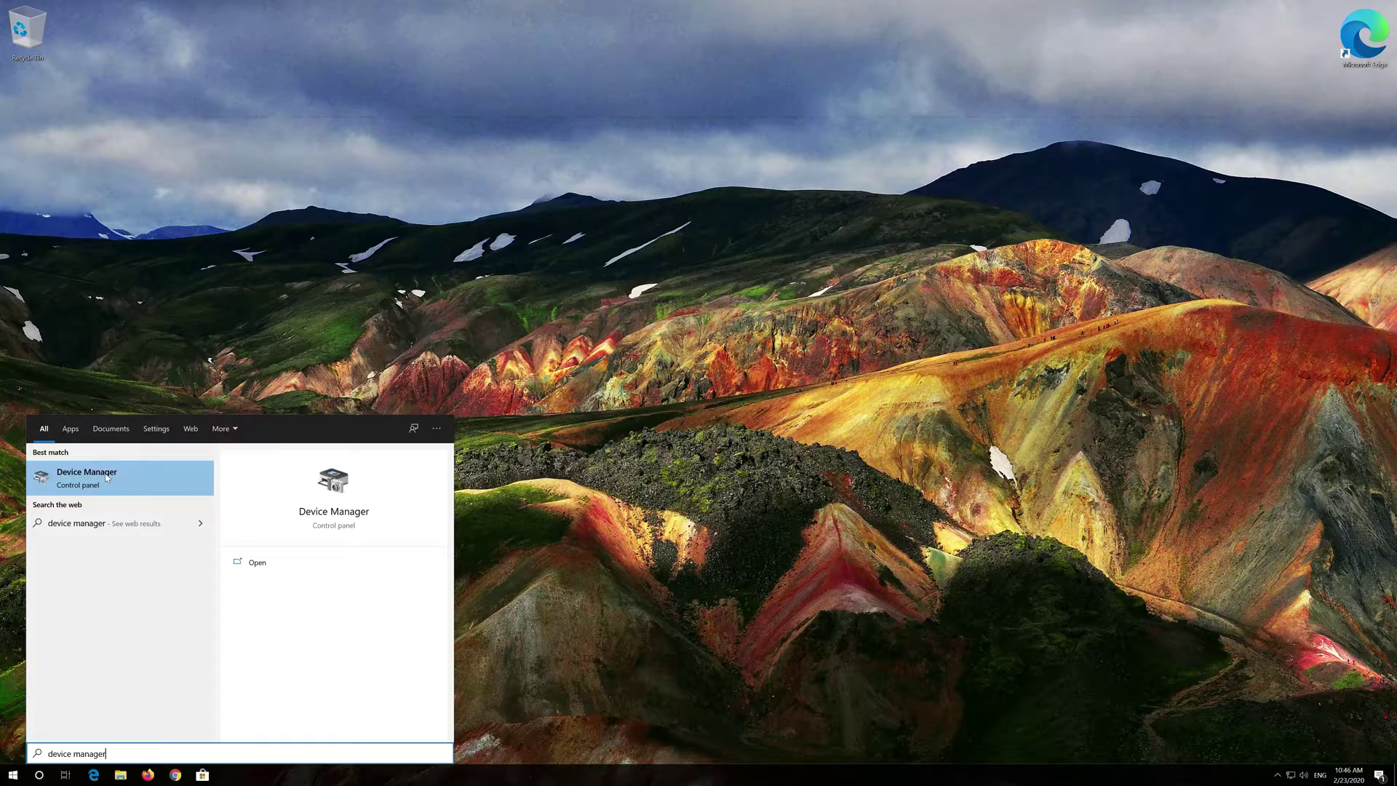
Step: Open Device Manager, centre its window and expand Audio inputs and outputs
click(106, 476)
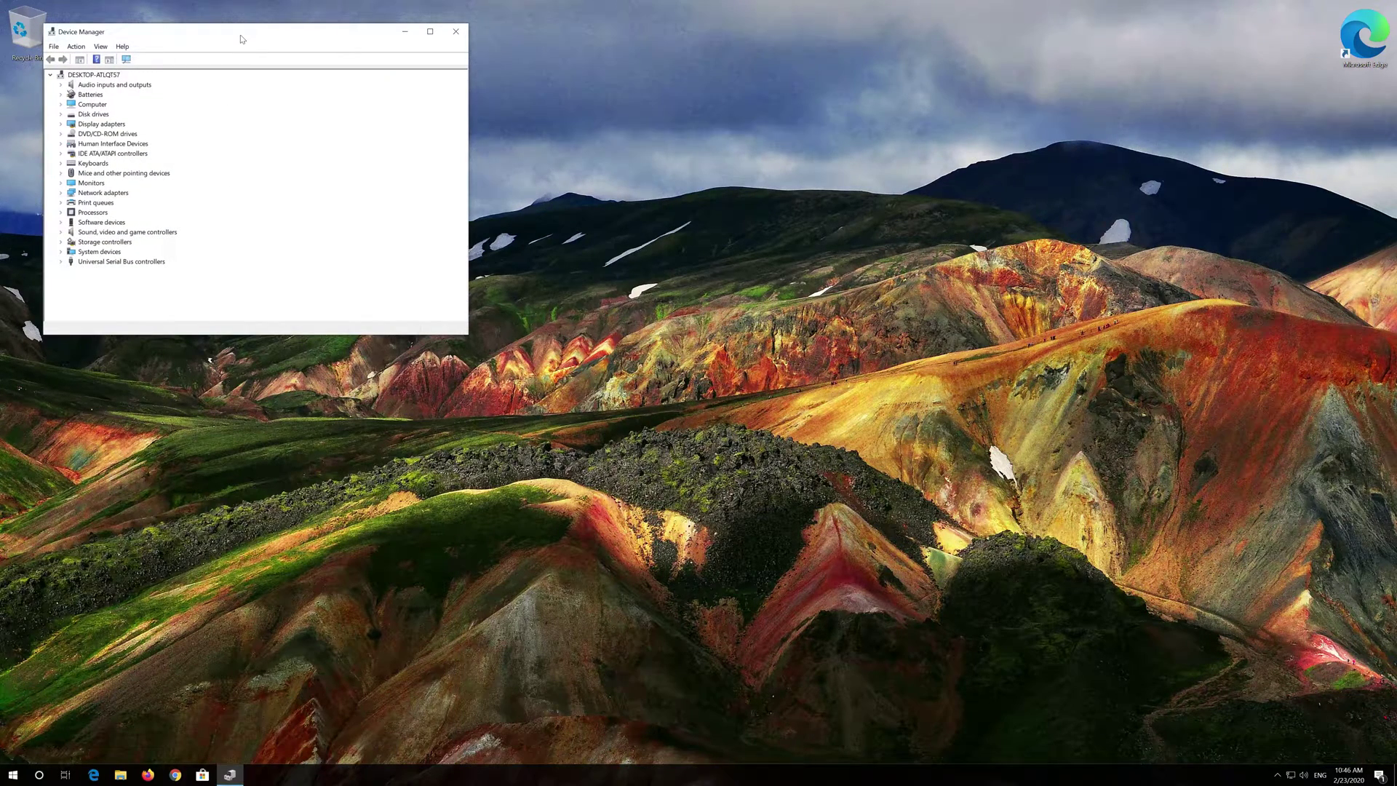
drag(239, 38, 655, 209)
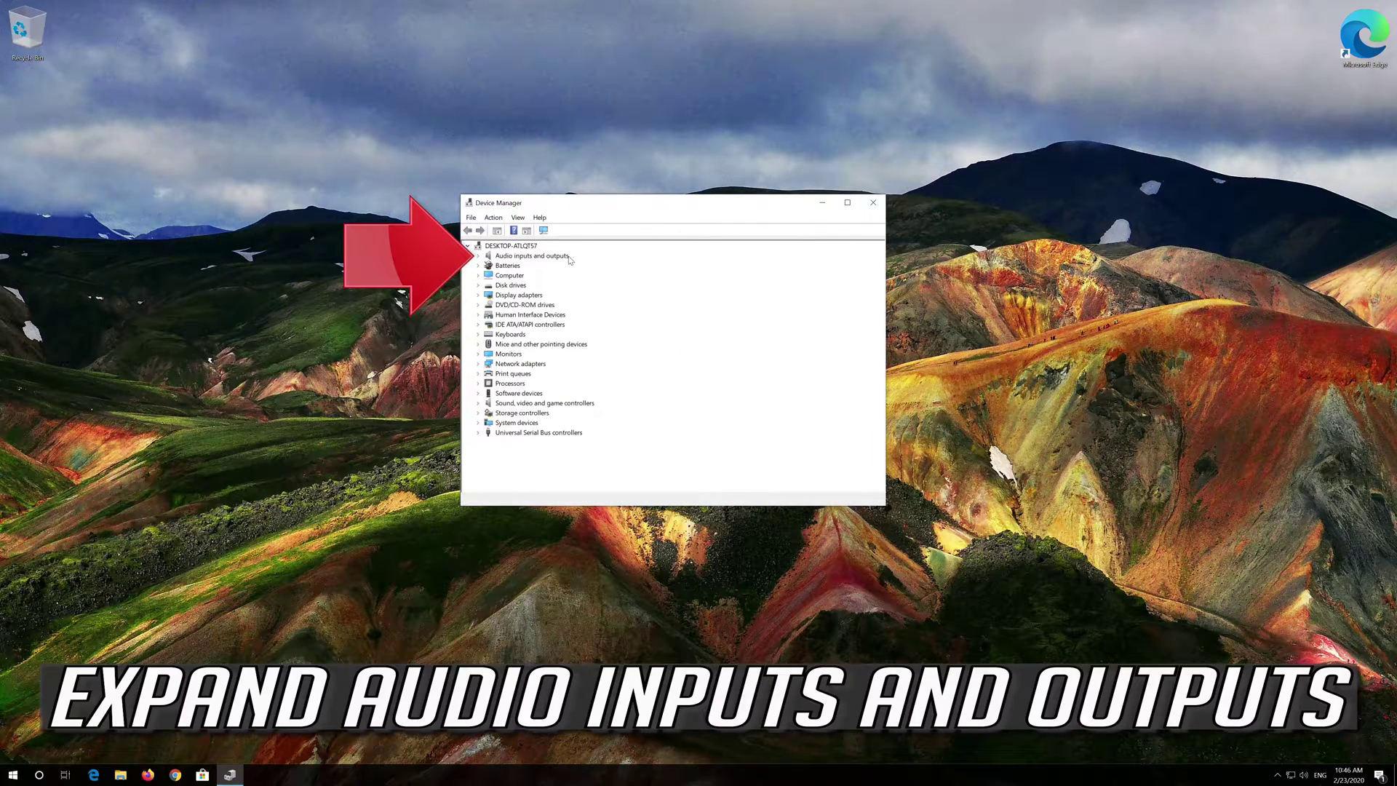
click(477, 255)
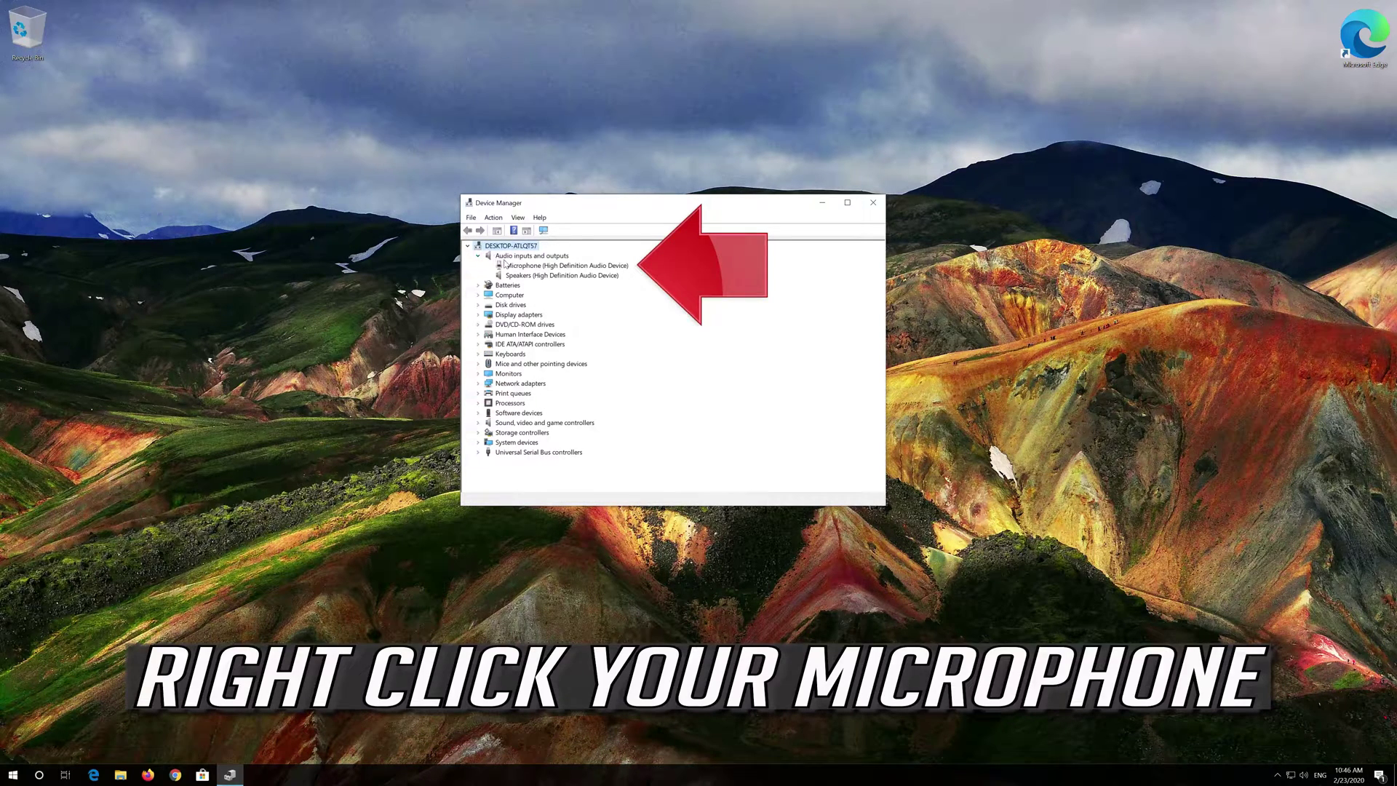
Step: Open the Microphone's properties on the Driver tab and start Update Driver
click(504, 264)
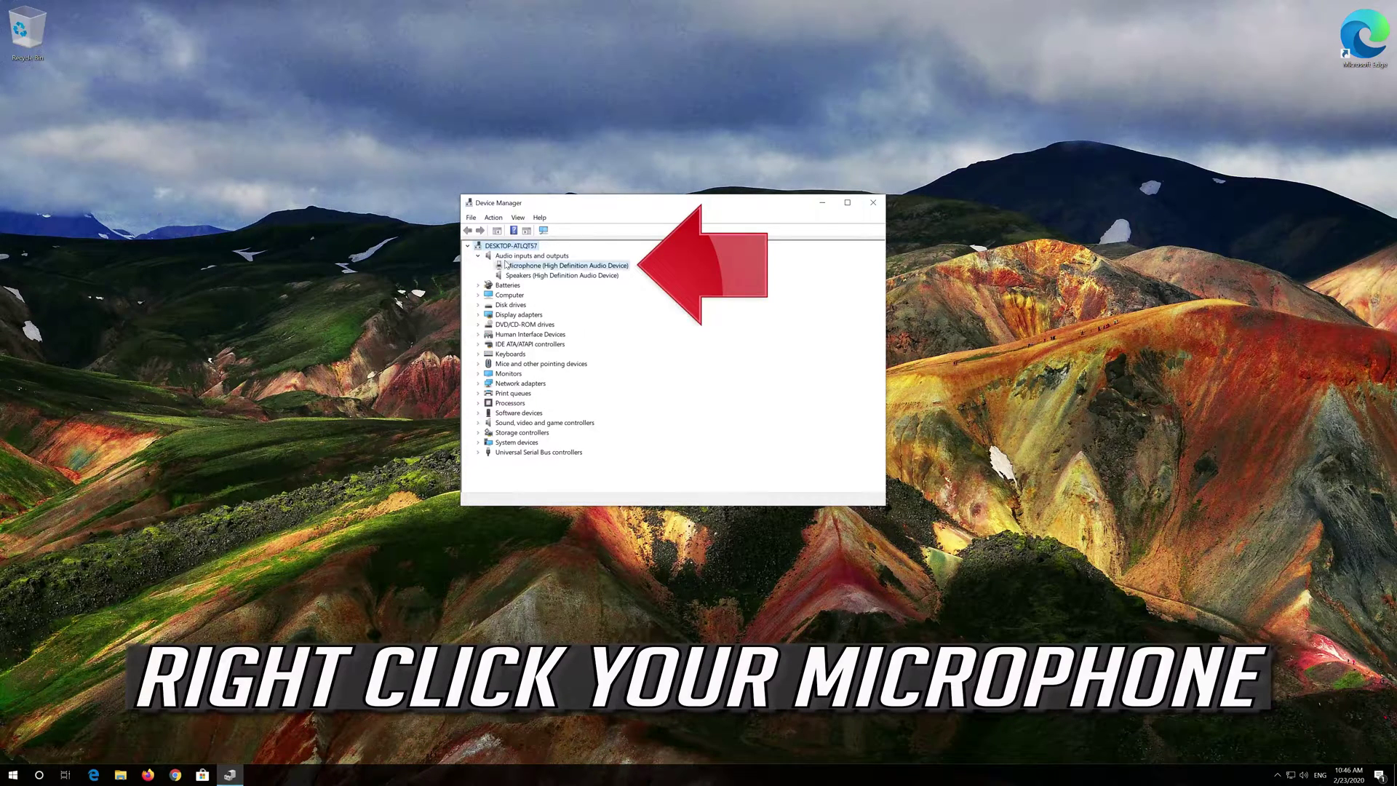
right_click(581, 268)
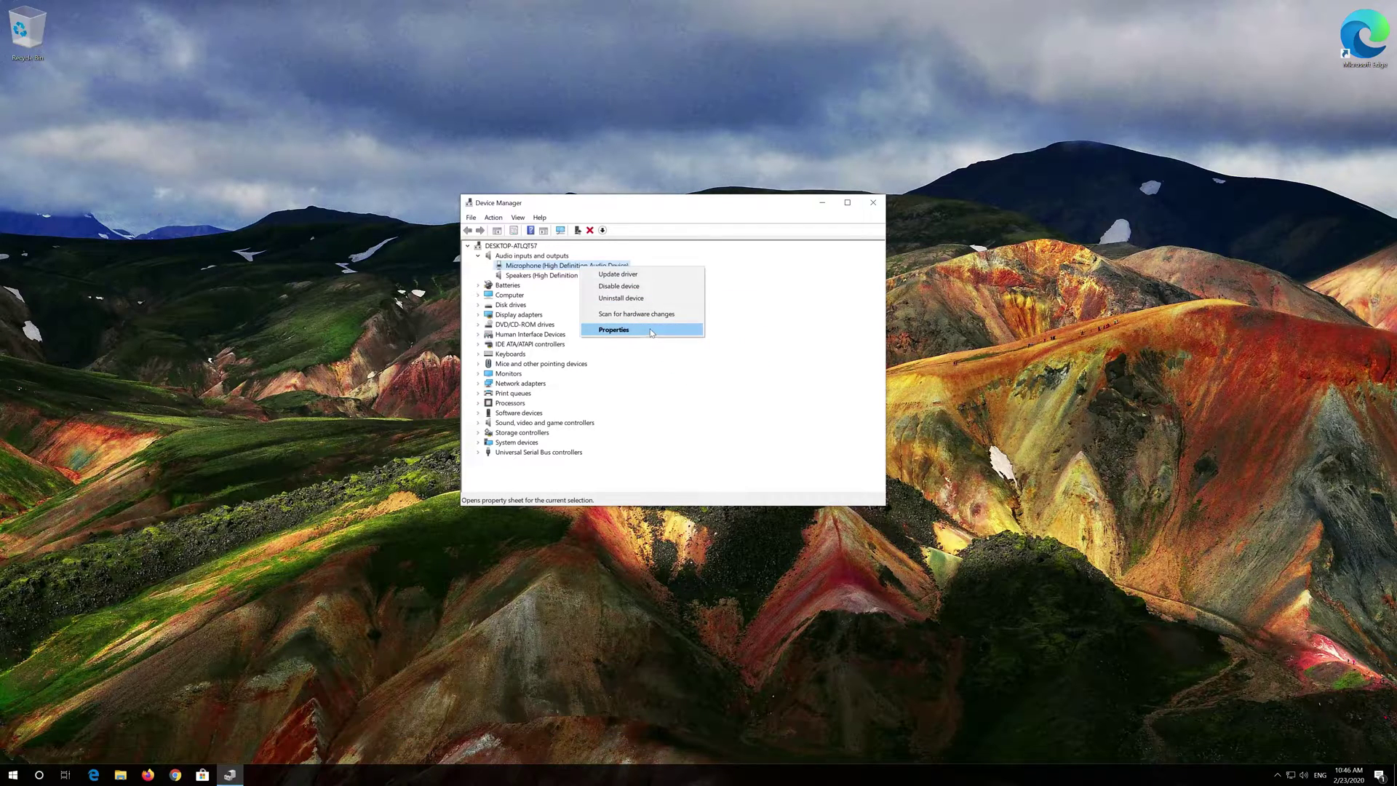
click(651, 331)
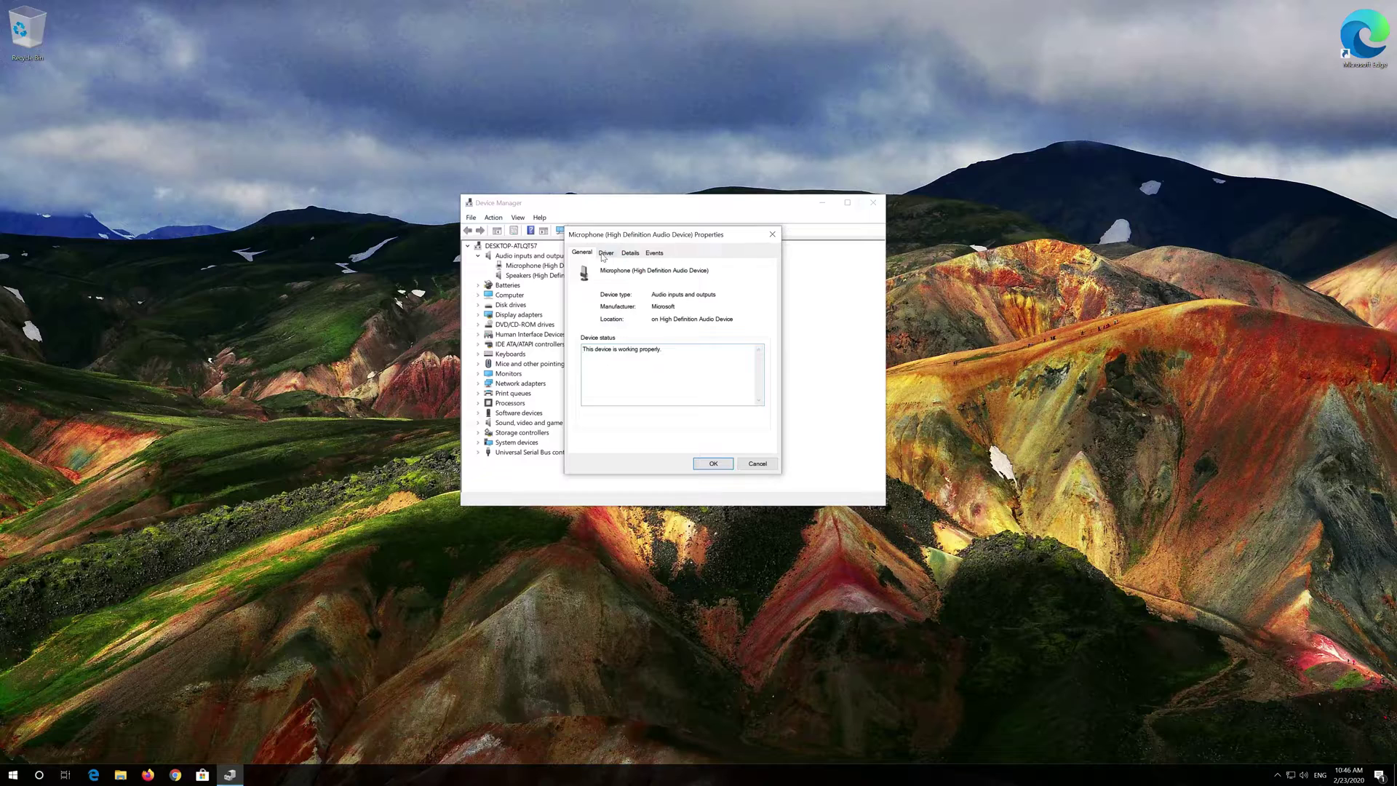
click(604, 253)
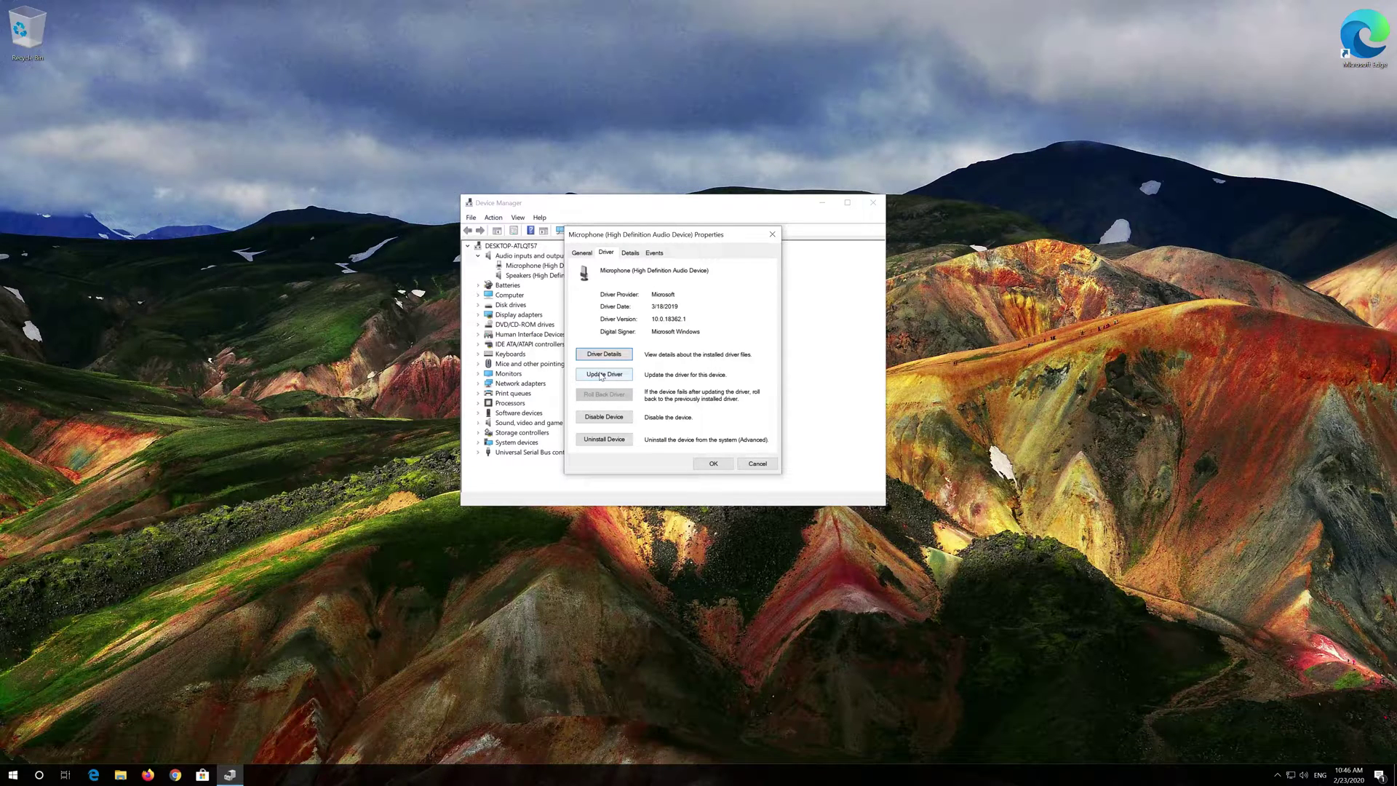
click(602, 376)
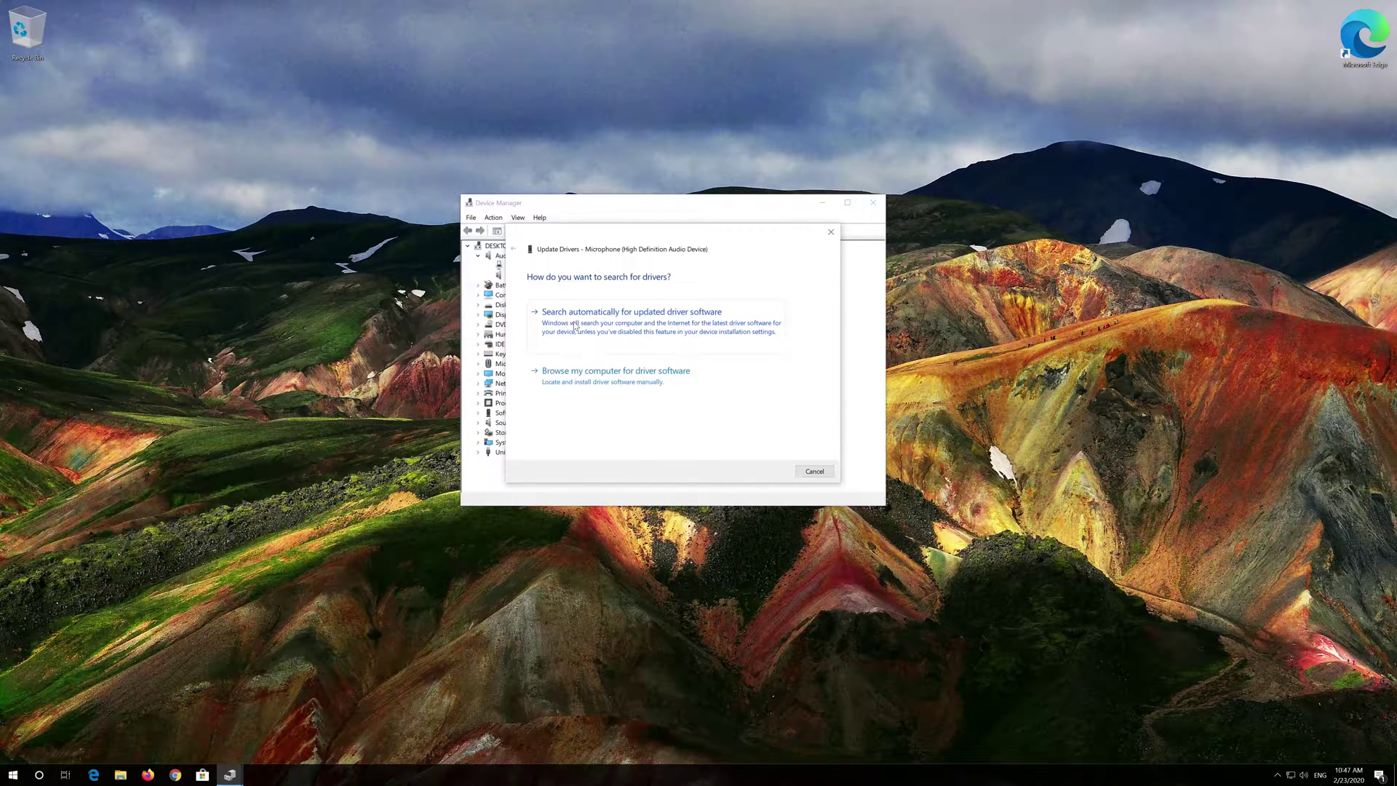
Step: Search automatically for updated microphone drivers, then continue to Windows Update
click(575, 325)
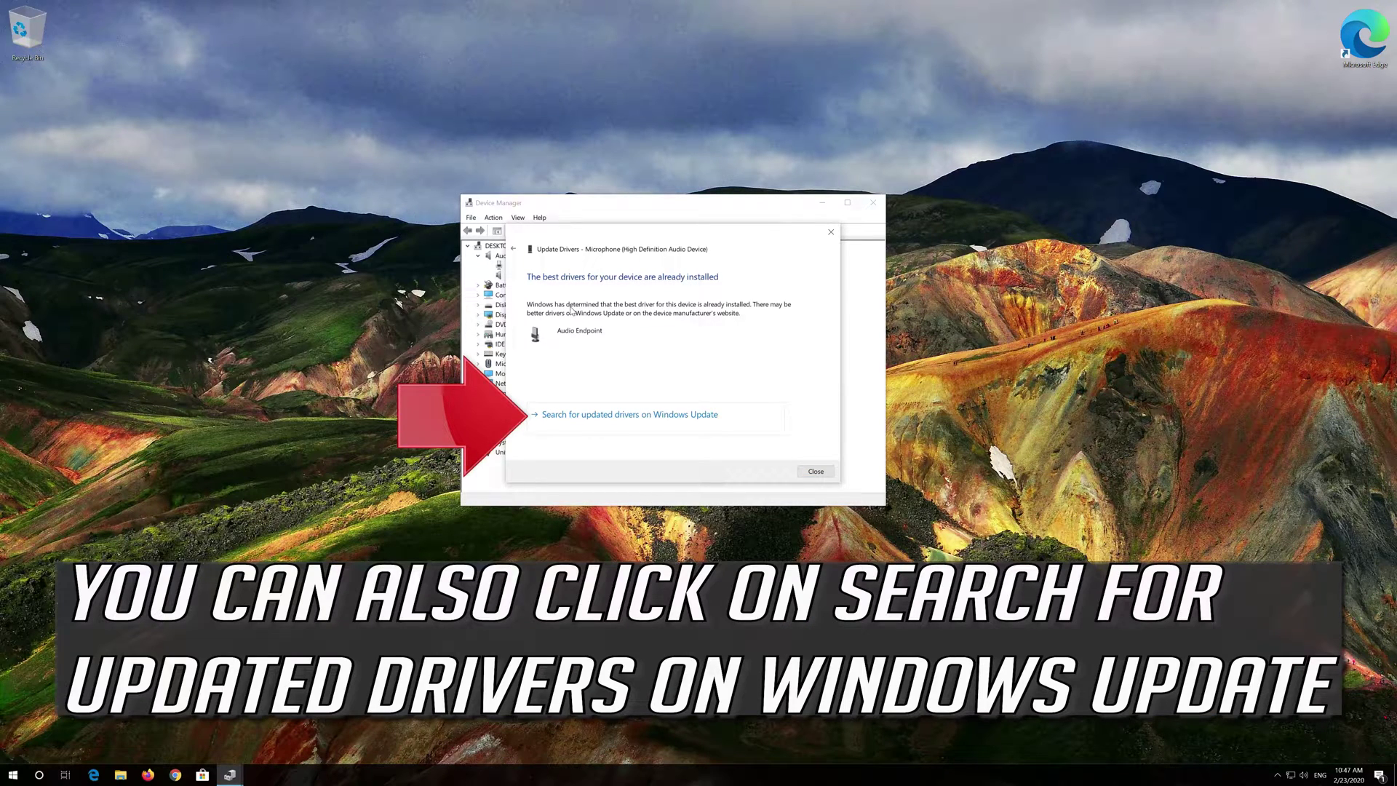
click(666, 421)
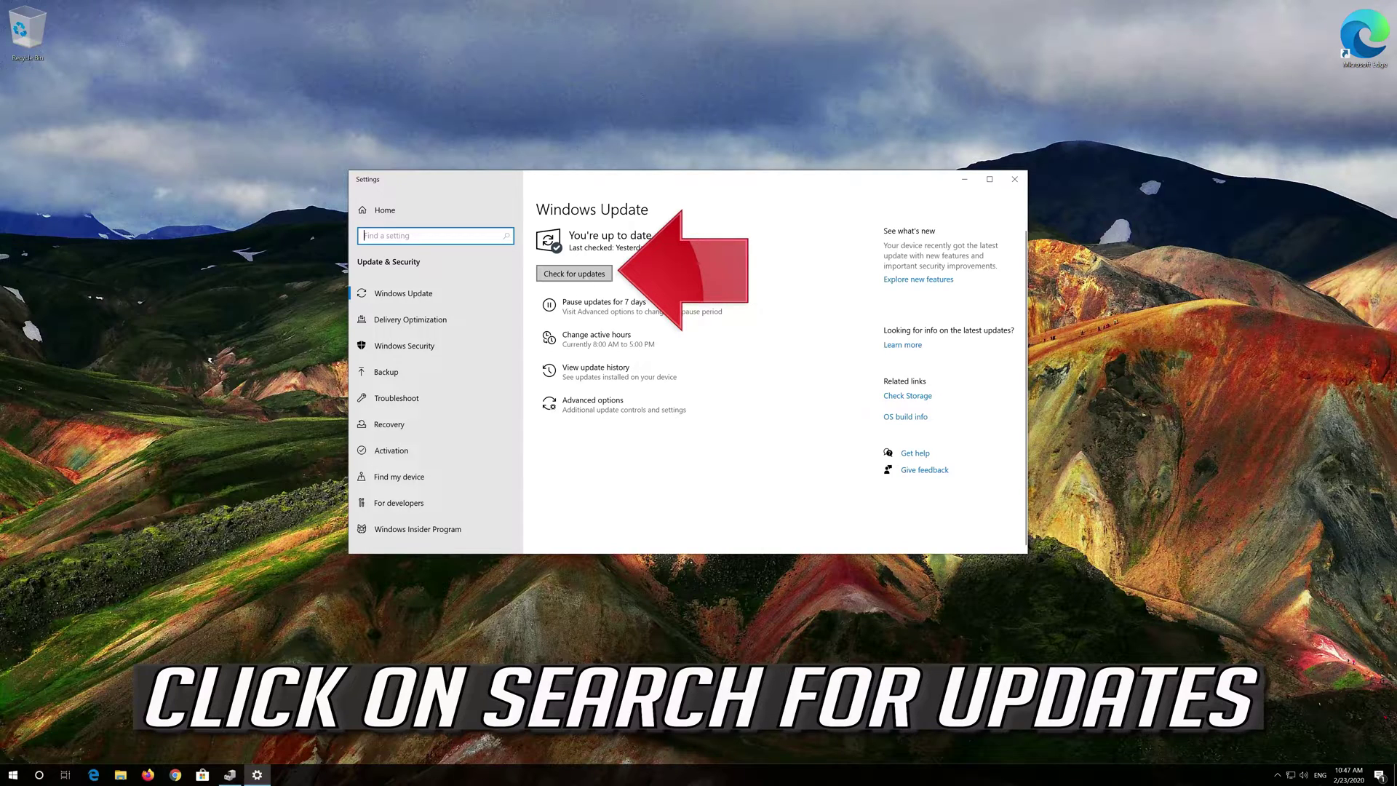
Step: Check for new Windows updates
click(587, 280)
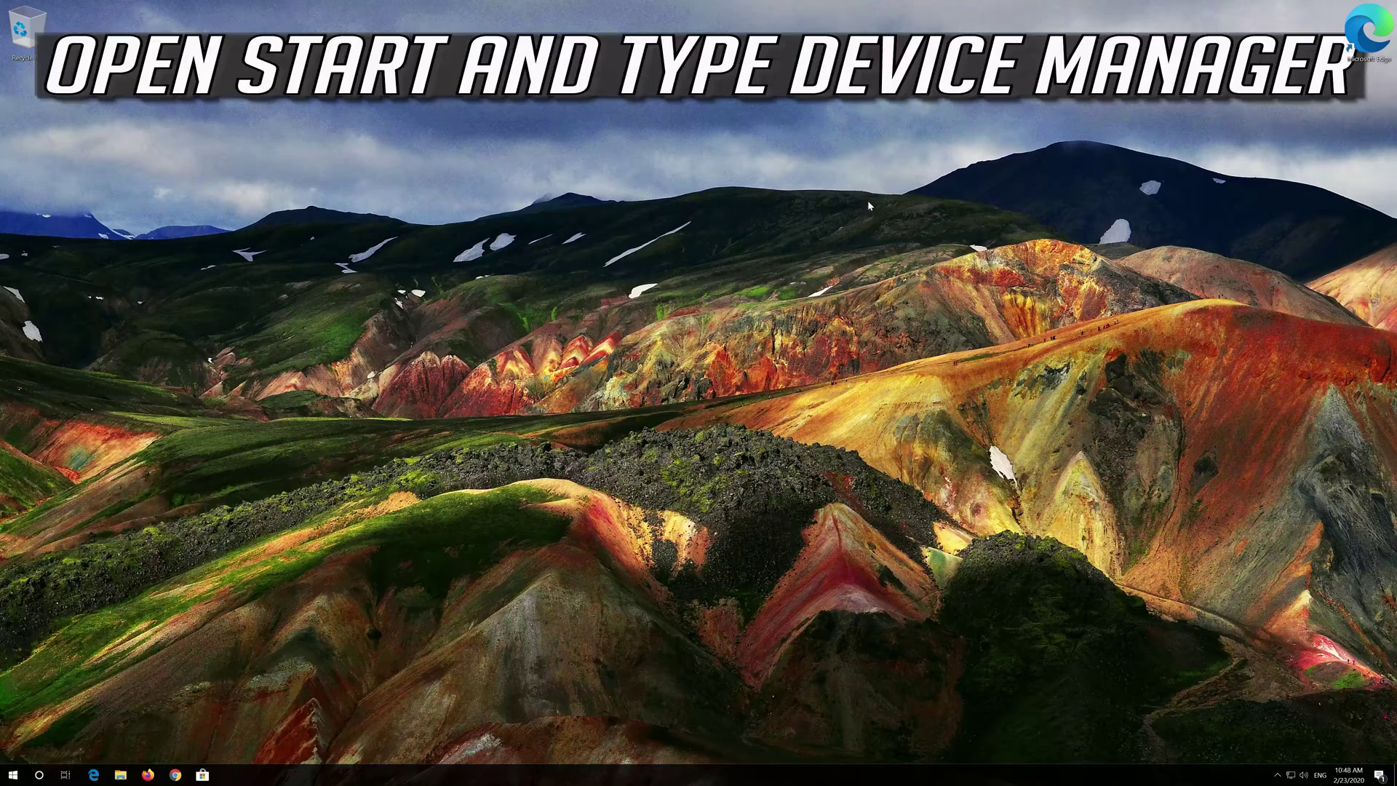
Step: Launch Device Manager from Start search, centre it, and select Microphone under Audio inputs and outputs
key(super)
text(device manager)
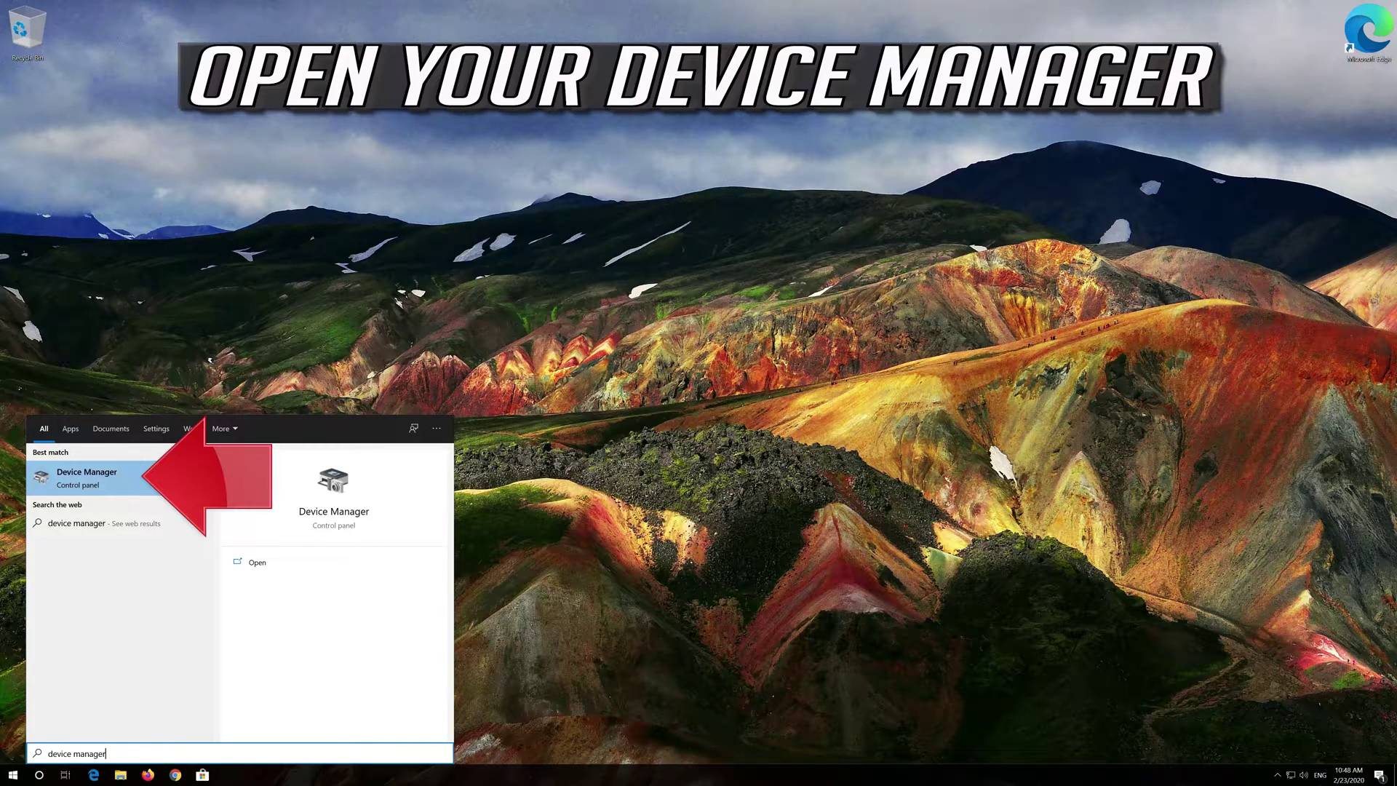
click(108, 476)
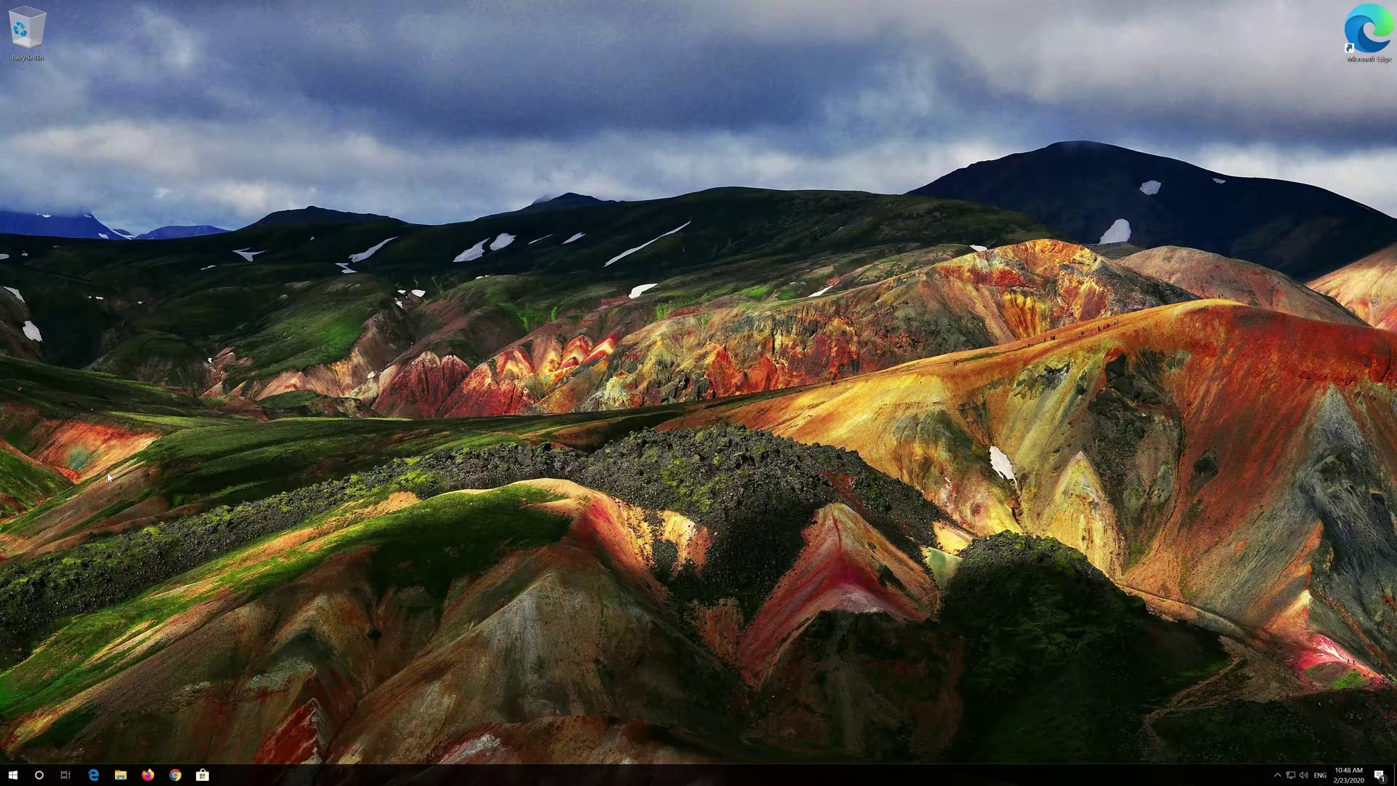
drag(243, 40, 689, 199)
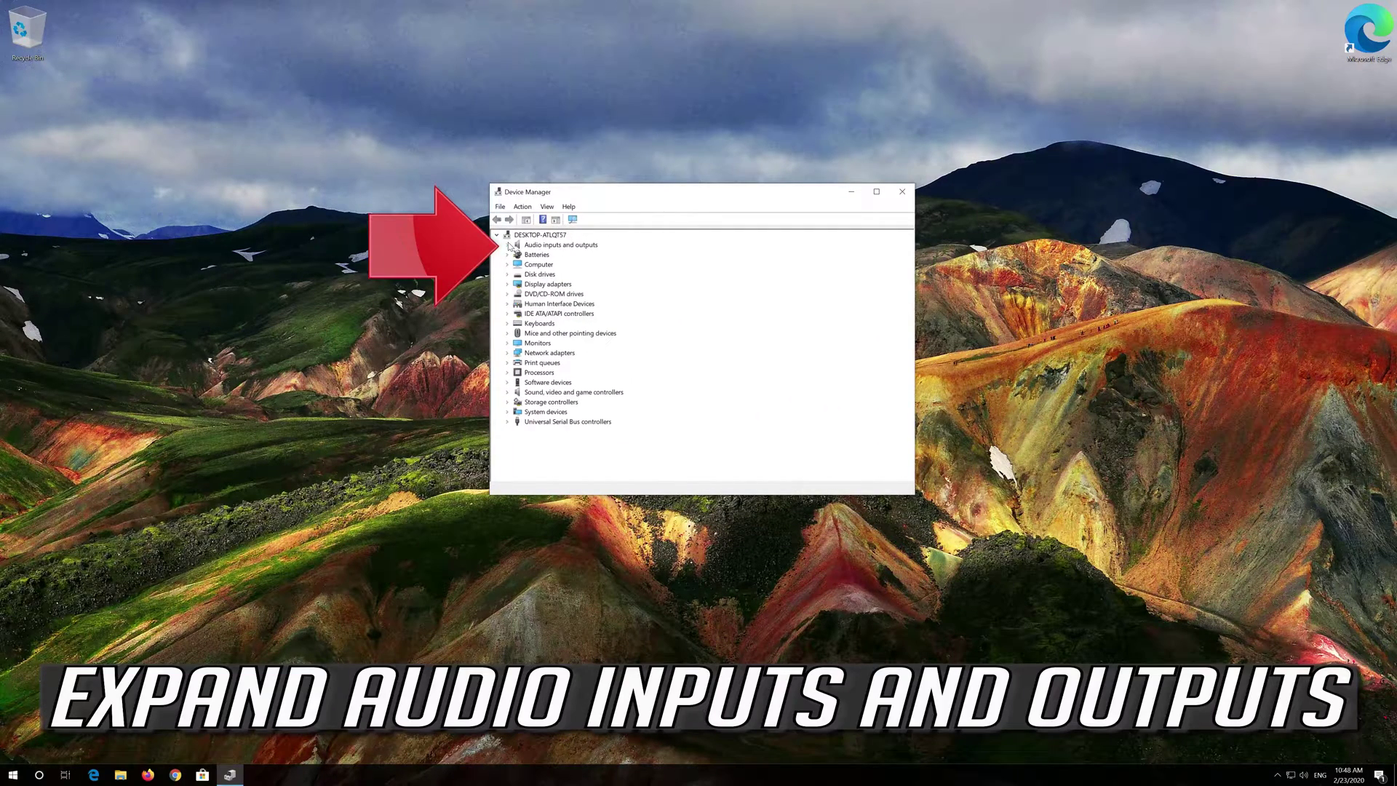
click(508, 243)
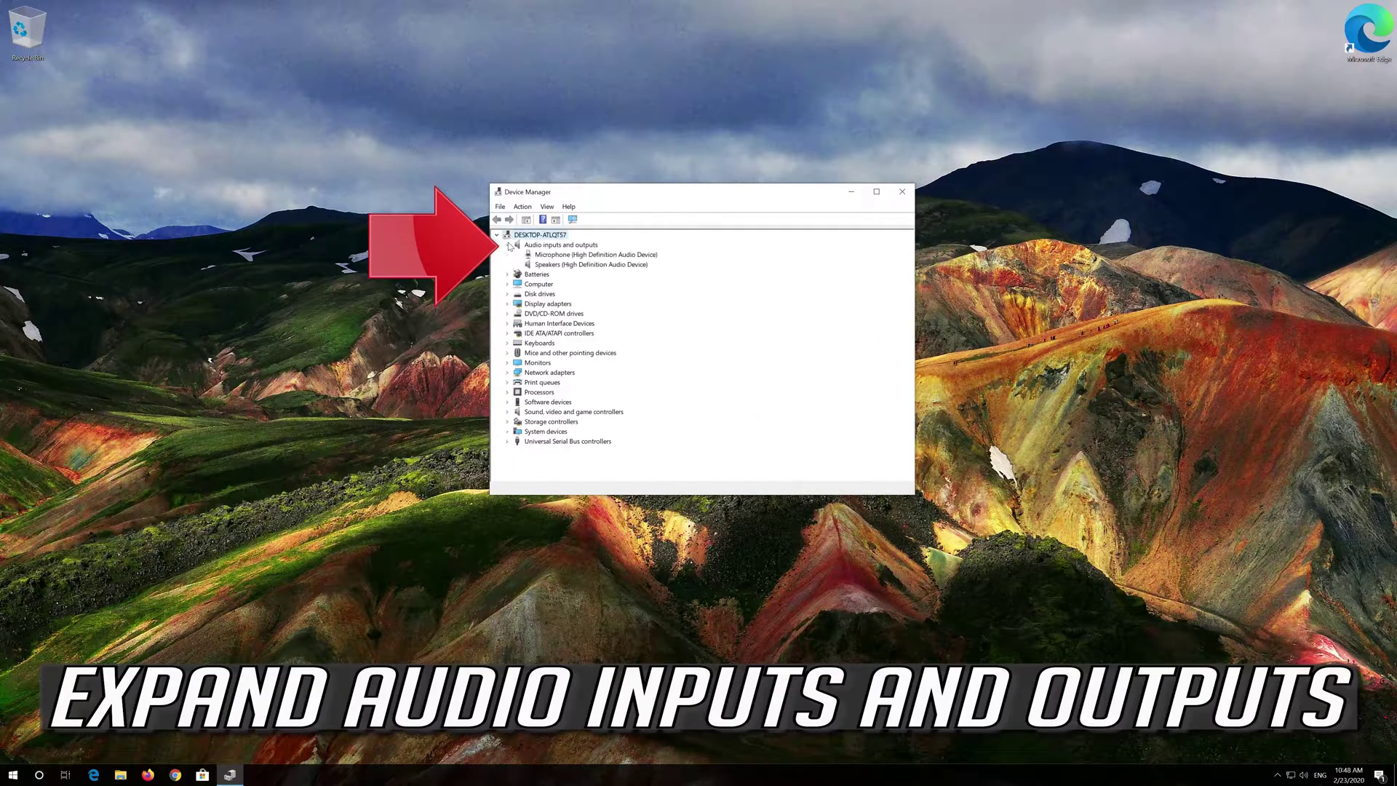
click(556, 257)
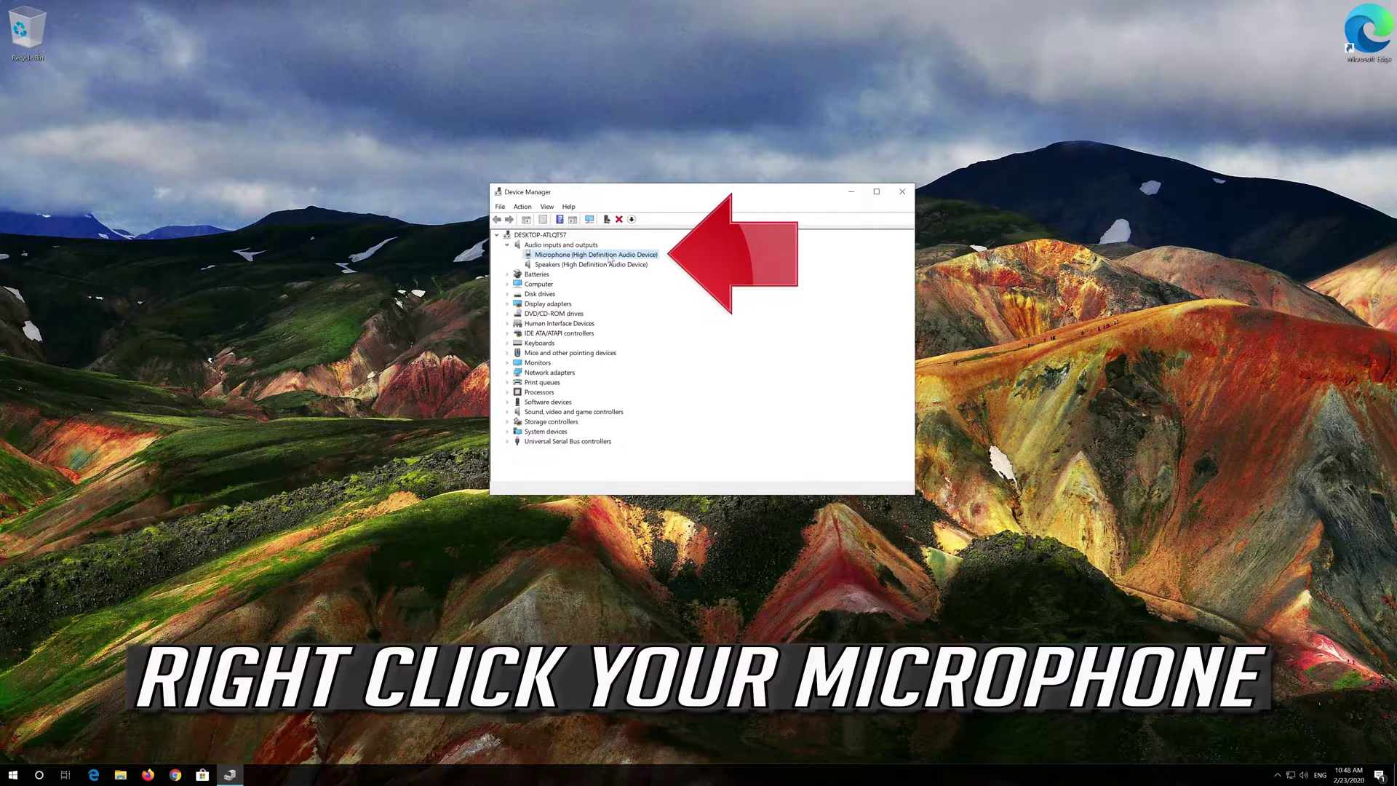
Step: View the Microphone's Properties on the Driver tab and begin Uninstall Device
right_click(612, 263)
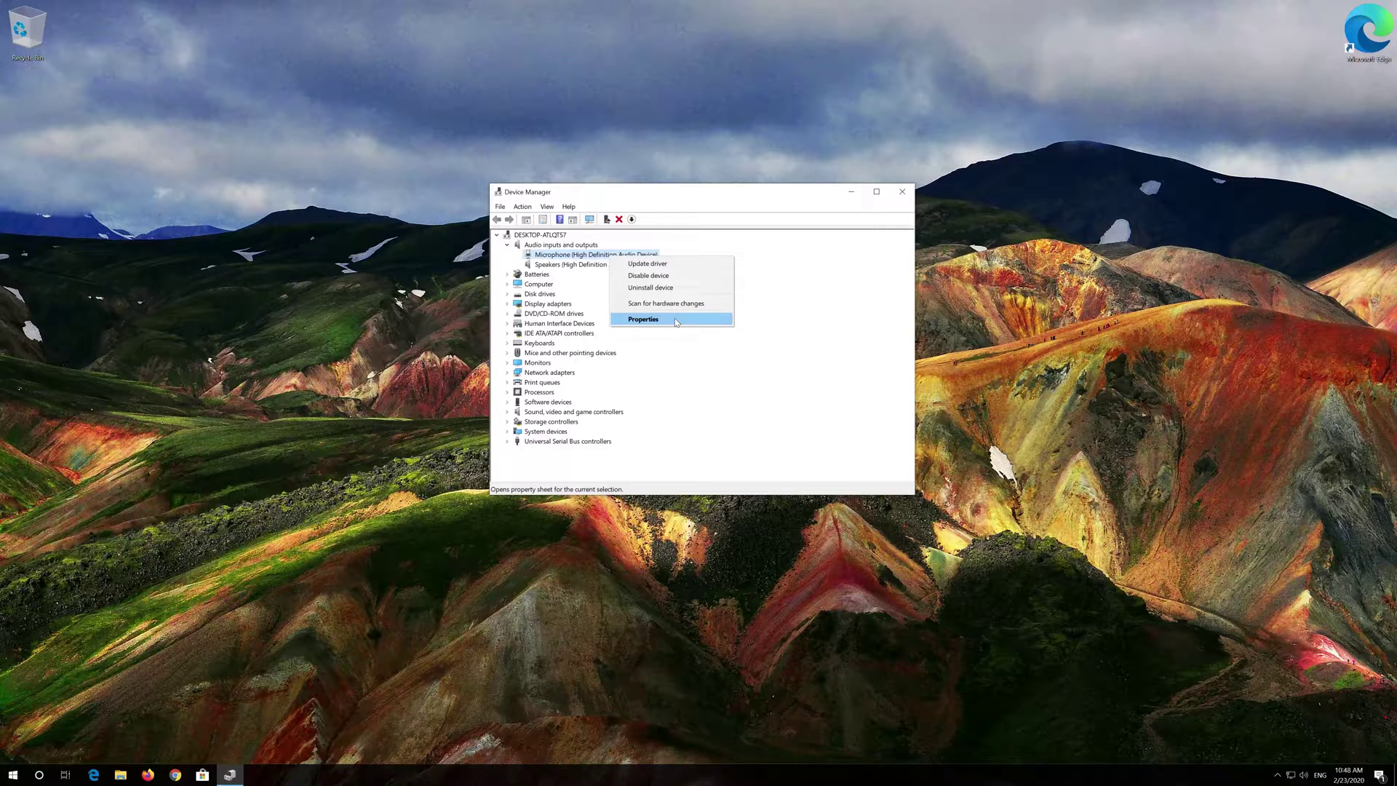
click(676, 320)
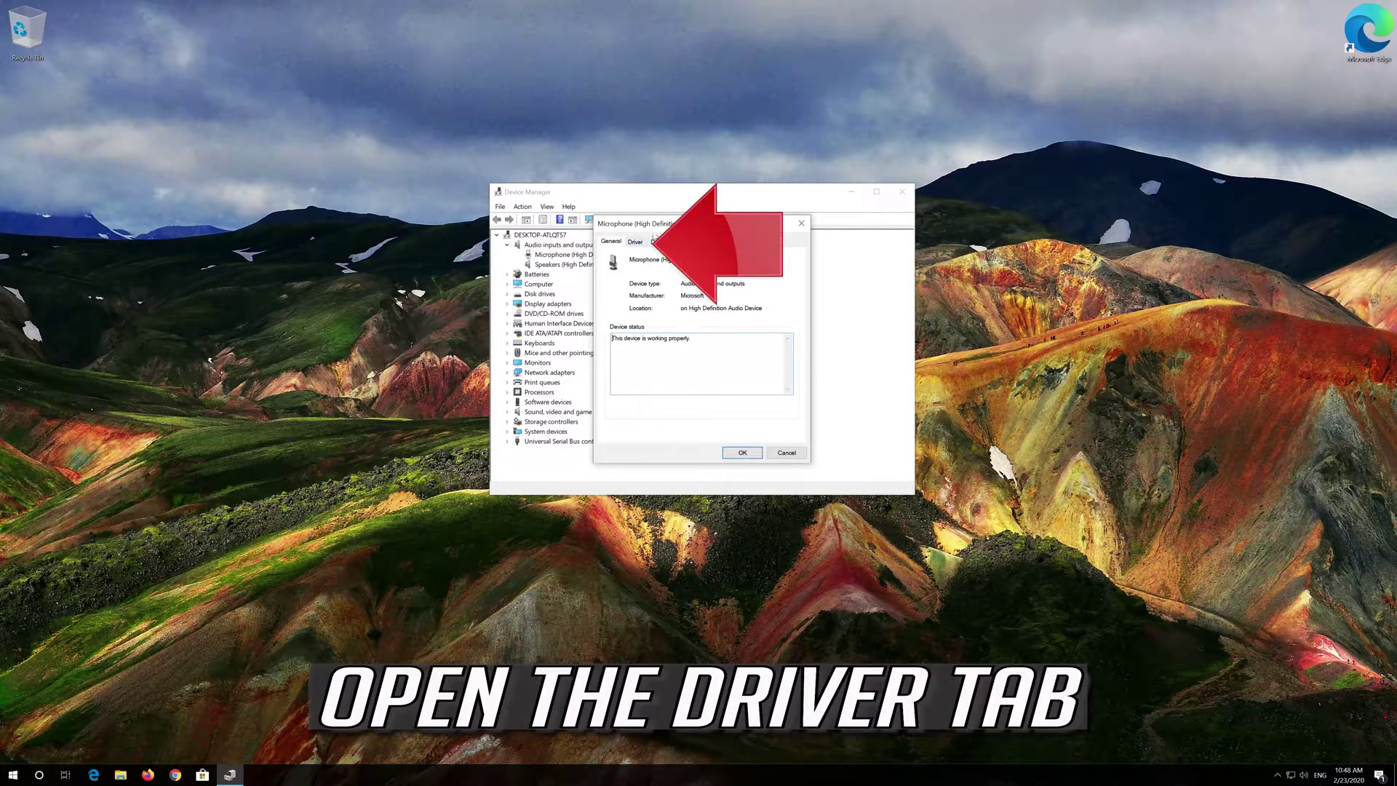
click(636, 240)
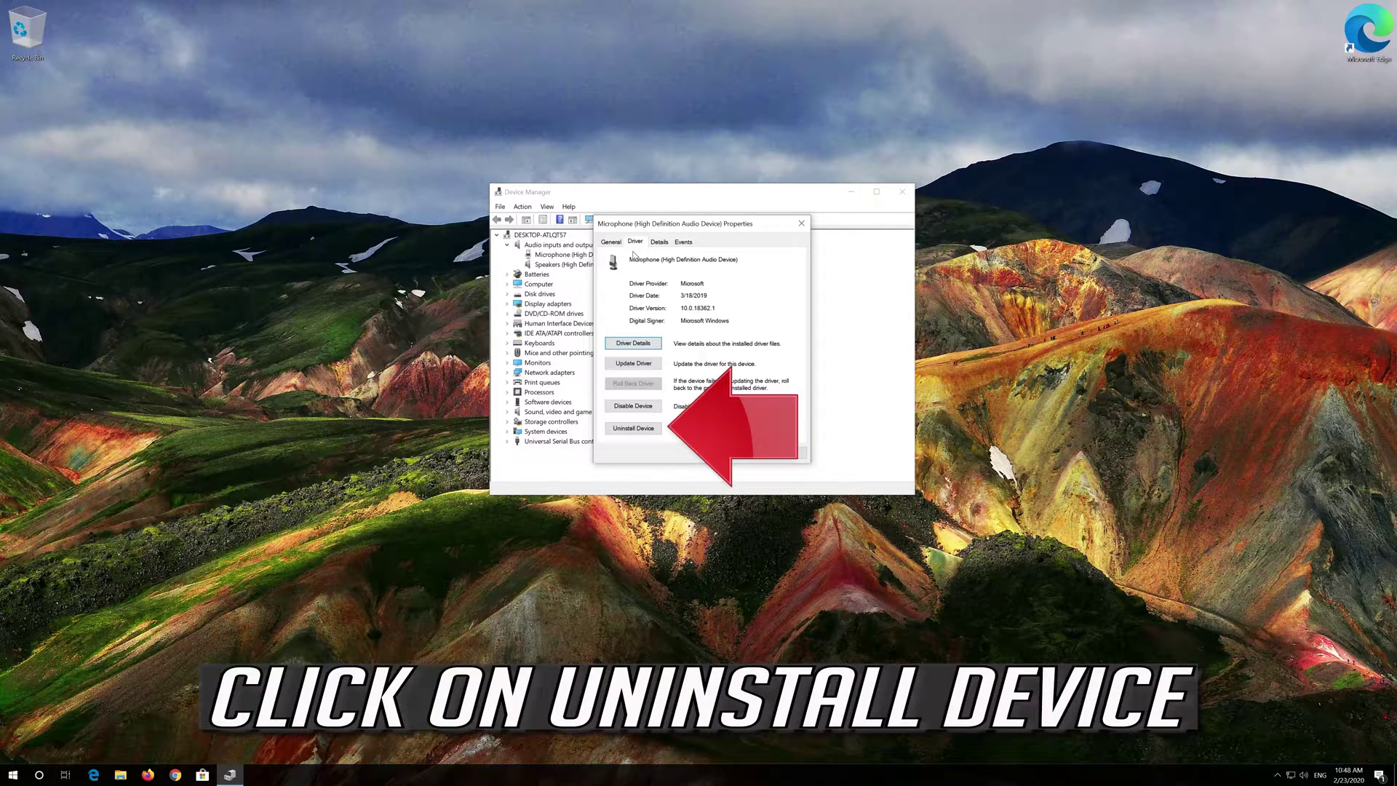
click(639, 429)
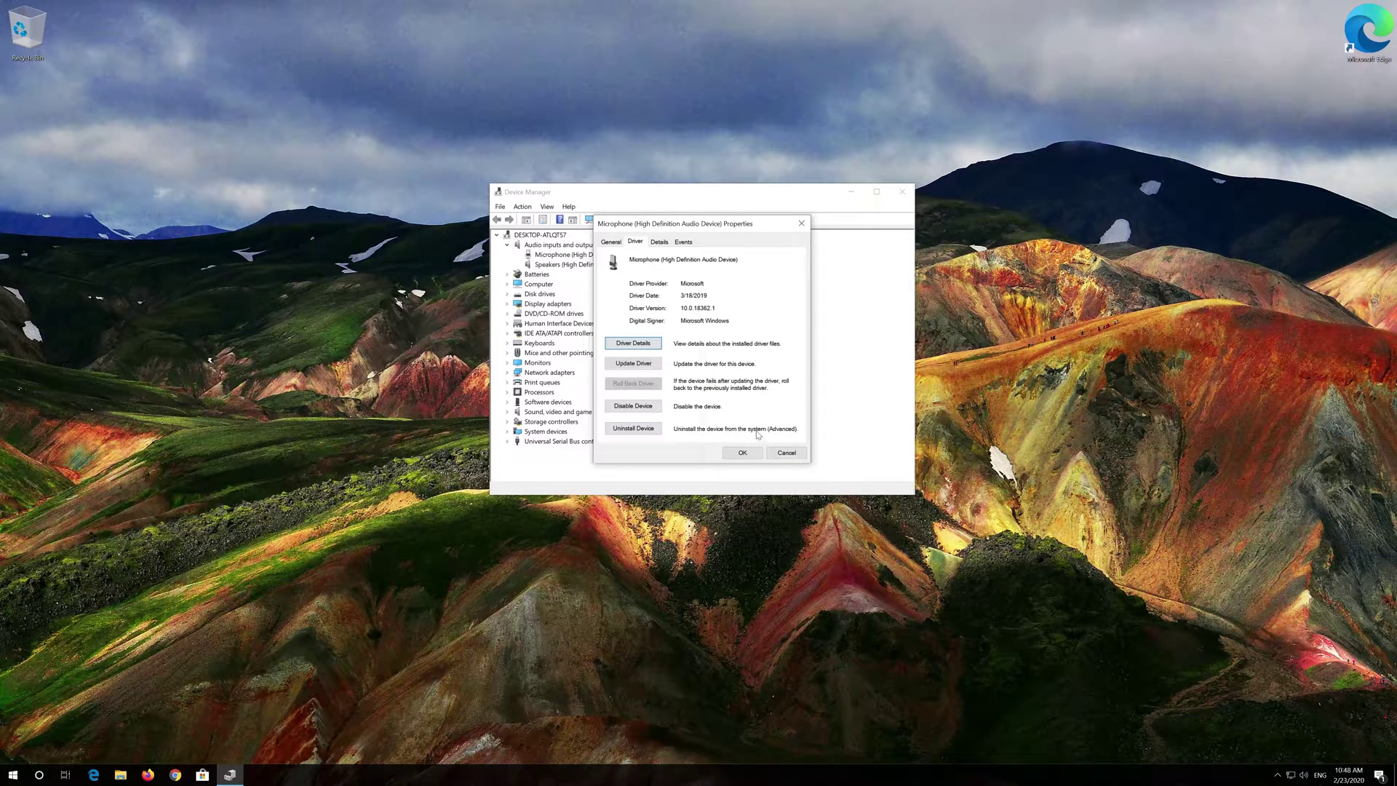
click(626, 429)
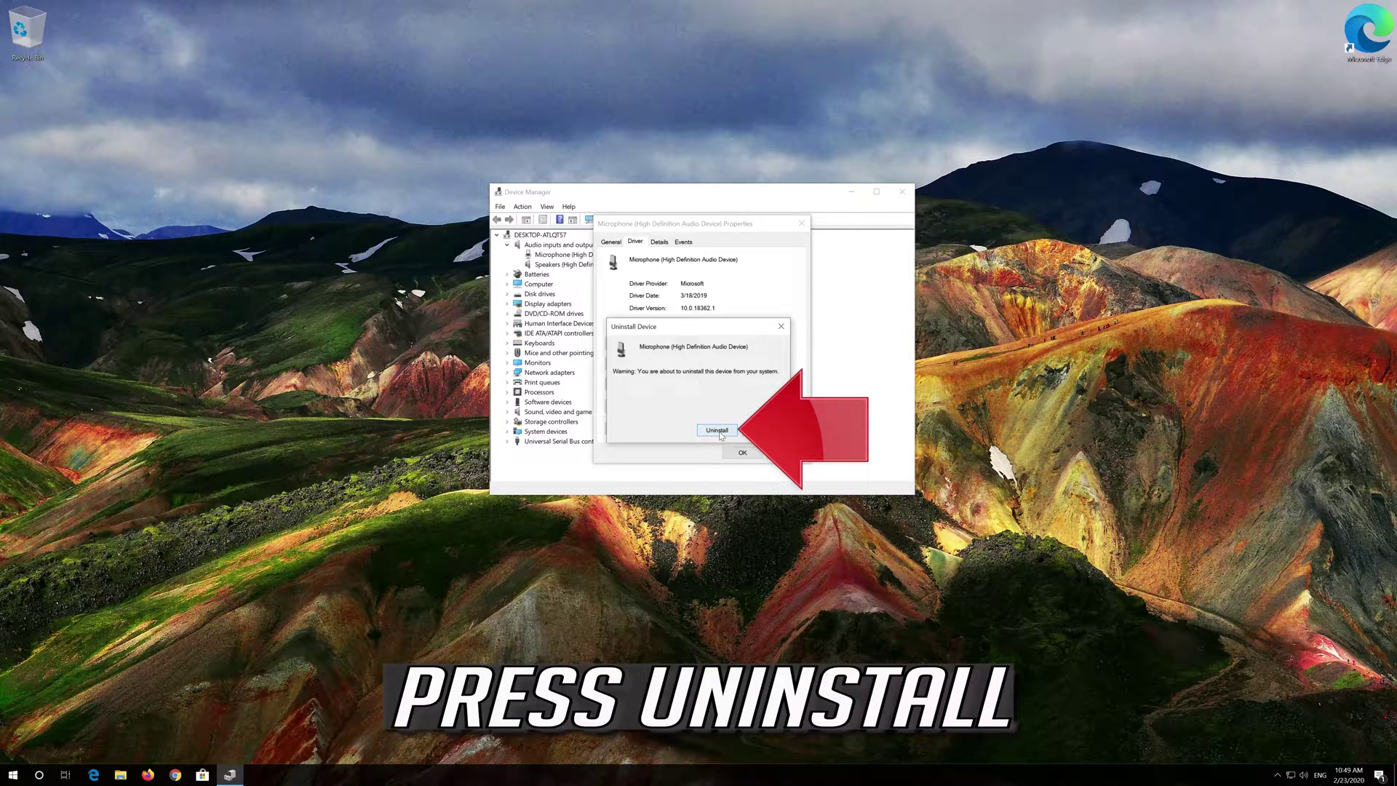
Step: Confirm the uninstall so only Speakers remain under Audio inputs and outputs
click(721, 436)
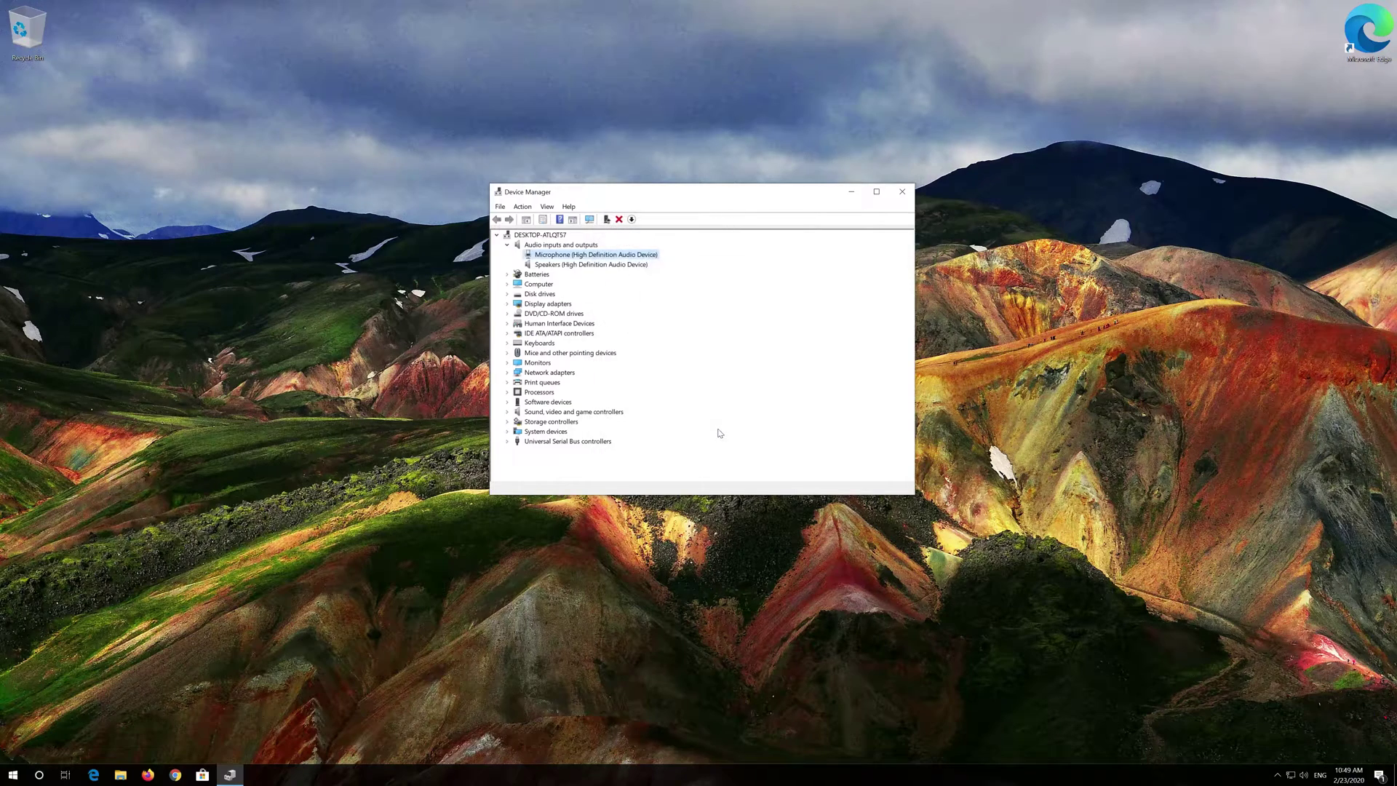